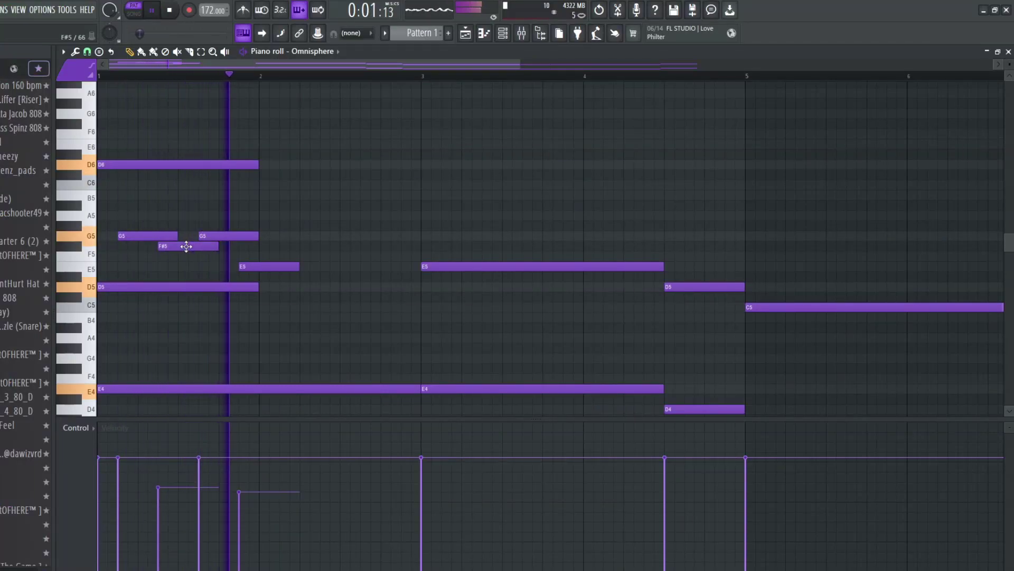
# - Clear the long E5 note from bar 3, trim the second D5 note, and copy the two-bar melody phrase into bars 3 and 4
pyautogui.press('space')
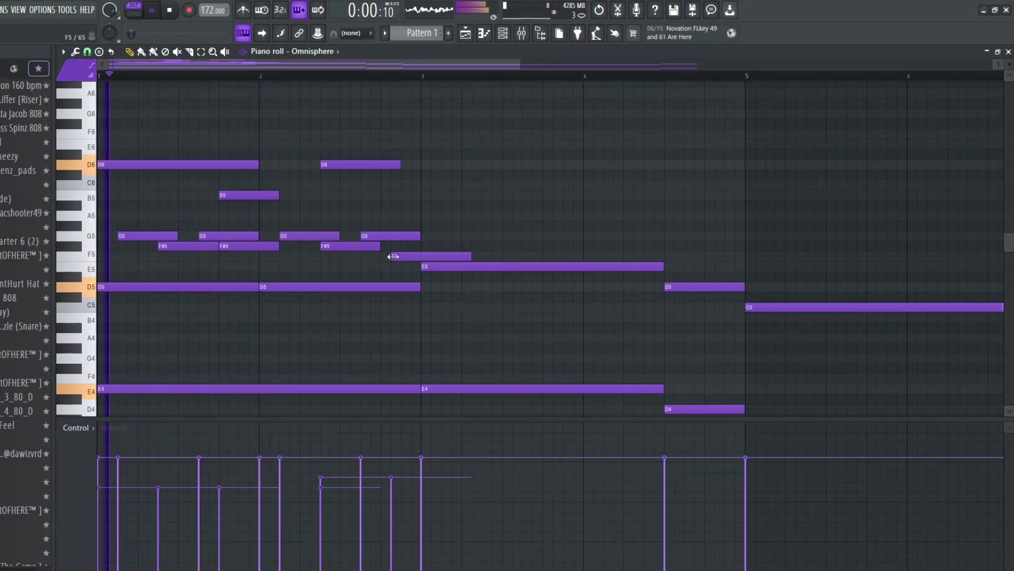
pyautogui.moveTo(663, 286); pyautogui.dragTo(376, 287)
pyautogui.rightClick(465, 266)
pyautogui.moveTo(442, 302); pyautogui.dragTo(449, 170)
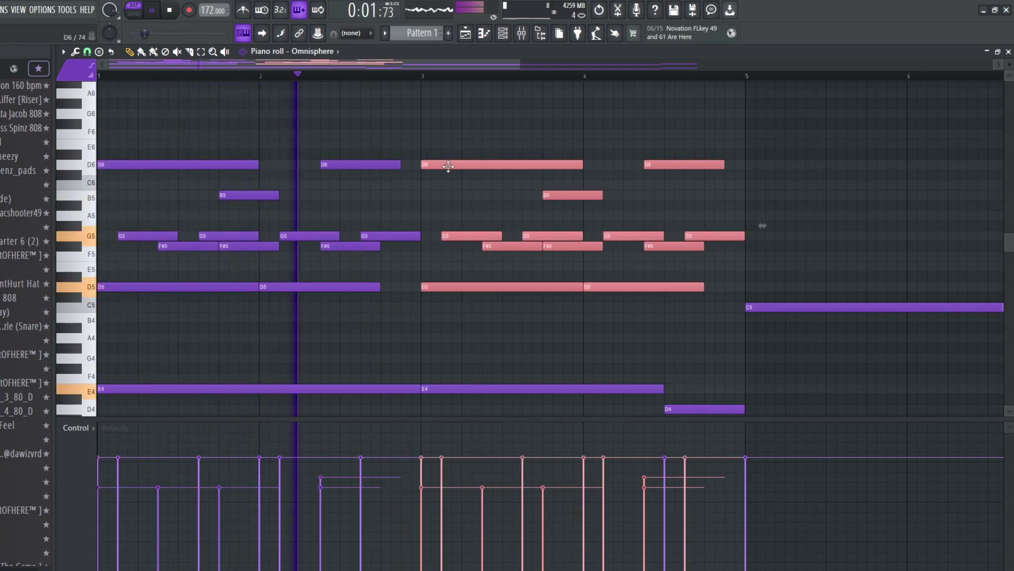
# - Duplicate the four-bar melody into bars 5 to 8, aligned with the start of bar 5 at its original pitch
pyautogui.keyDown('ctrl'); pyautogui.click(551, 179); pyautogui.keyUp('ctrl')
pyautogui.scroll(-3, 523, 190)
pyautogui.scroll(-2, 618, 193)
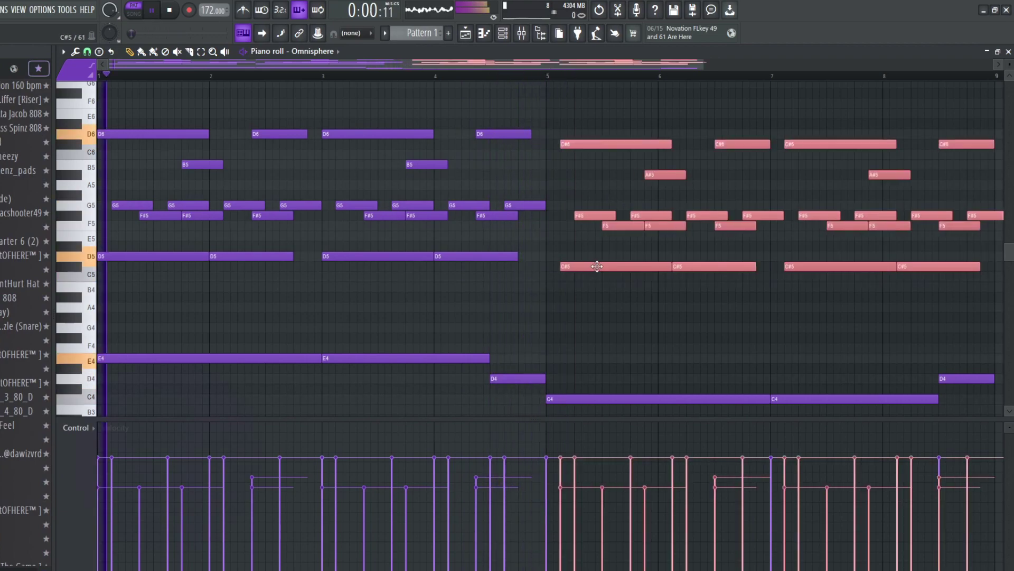
pyautogui.moveTo(596, 265); pyautogui.dragTo(581, 249)
pyautogui.keyDown('ctrl'); pyautogui.click(604, 305); pyautogui.keyUp('ctrl')
# - Stop playback, transpose the whole Omnisphere part down two semitones, and play it again
pyautogui.press('space')
pyautogui.hotkey('shift', 'Down')
pyautogui.hotkey('shift', 'Down')
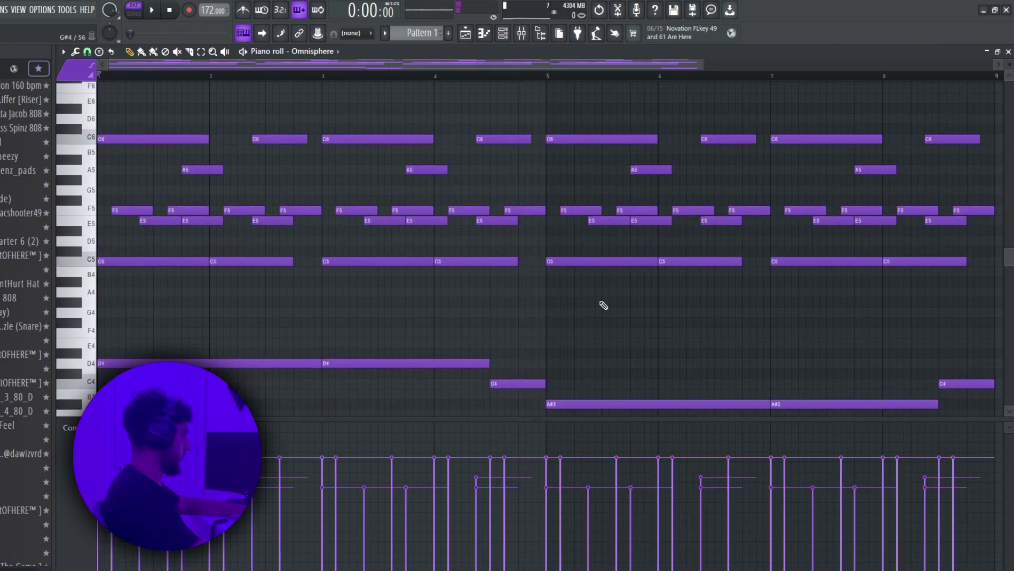
pyautogui.press('space')
# - Select the low-octave bass notes D3, C3 and A#2 and raise their velocity slightly
pyautogui.scroll(-4, 543, 284)
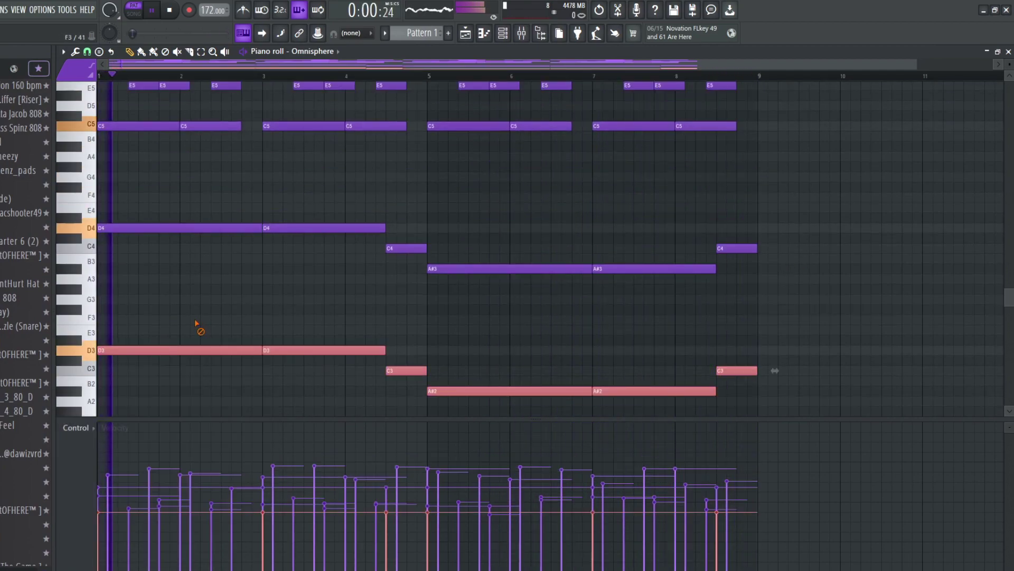
pyautogui.keyDown('ctrl'); pyautogui.click(196, 326); pyautogui.keyUp('ctrl')
pyautogui.scroll(-2, 335, 294)
pyautogui.moveTo(825, 340); pyautogui.dragTo(228, 264)
pyautogui.scroll(1, 265, 260)
pyautogui.keyDown('ctrl'); pyautogui.click(288, 260); pyautogui.keyUp('ctrl')
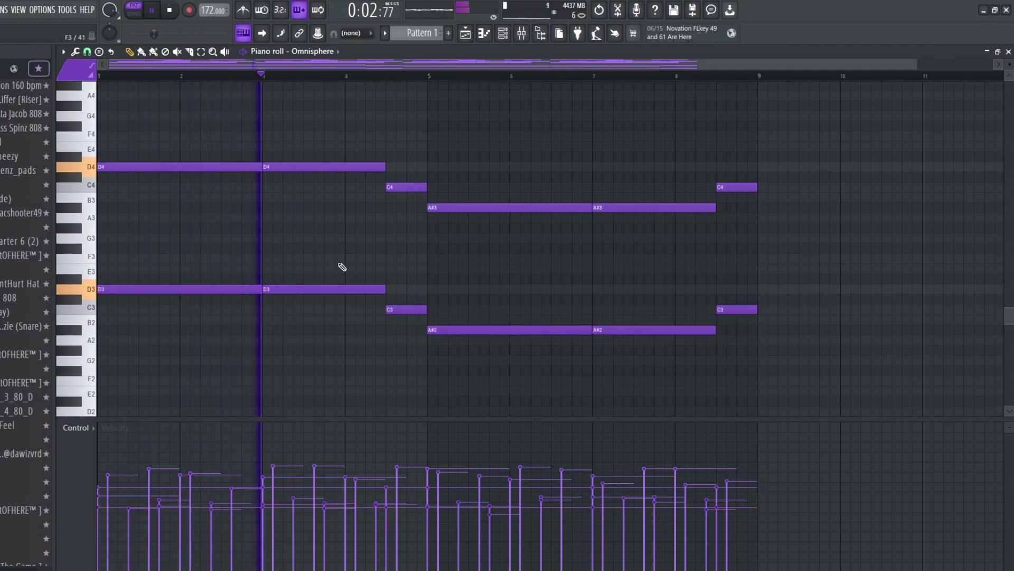
pyautogui.scroll(1, 343, 268)
pyautogui.scroll(-3, 344, 267)
pyautogui.moveTo(782, 288); pyautogui.dragTo(770, 245)
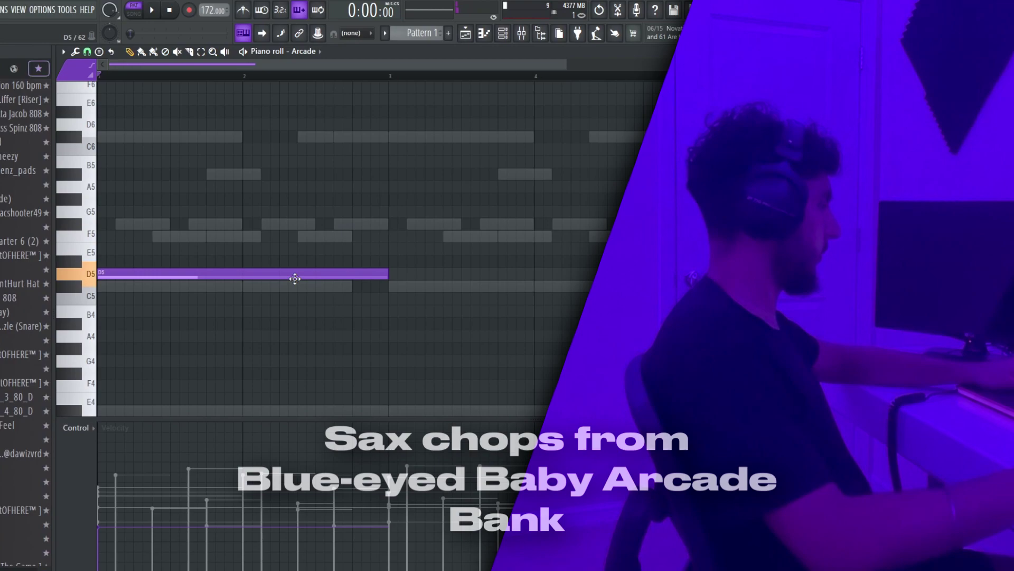
# - Move the first Arcade note to C5 and trim its end, and add an F5 note at bar 3
pyautogui.moveTo(295, 279); pyautogui.dragTo(292, 306)
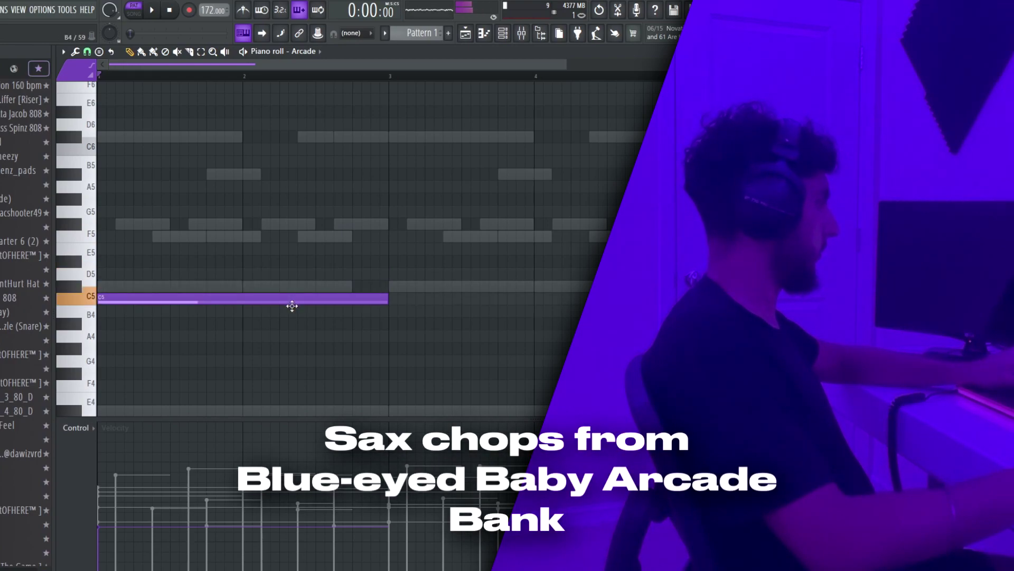
pyautogui.moveTo(385, 296); pyautogui.dragTo(377, 297)
pyautogui.click(401, 236)
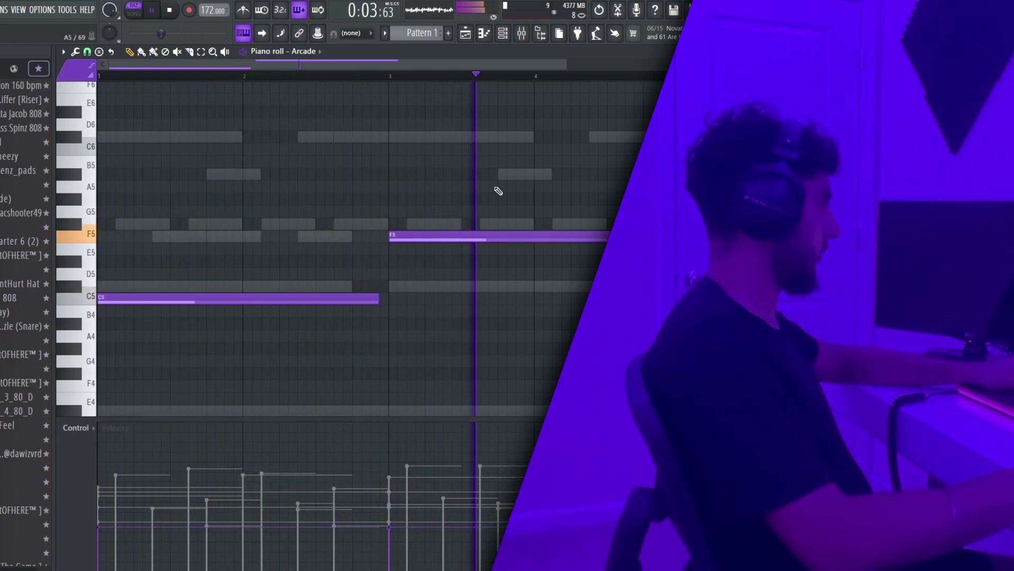
pyautogui.scroll(-2, 488, 193)
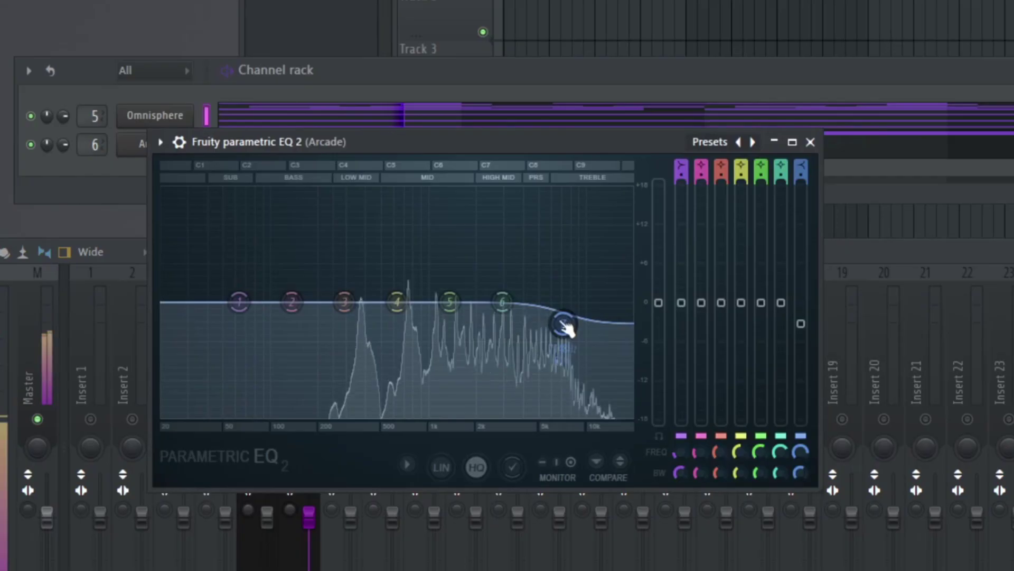
# - Reset band 7 of the Arcade channel's Parametric EQ 2 and adjust the gain of band 6
pyautogui.rightClick(565, 324)
pyautogui.click(601, 346)
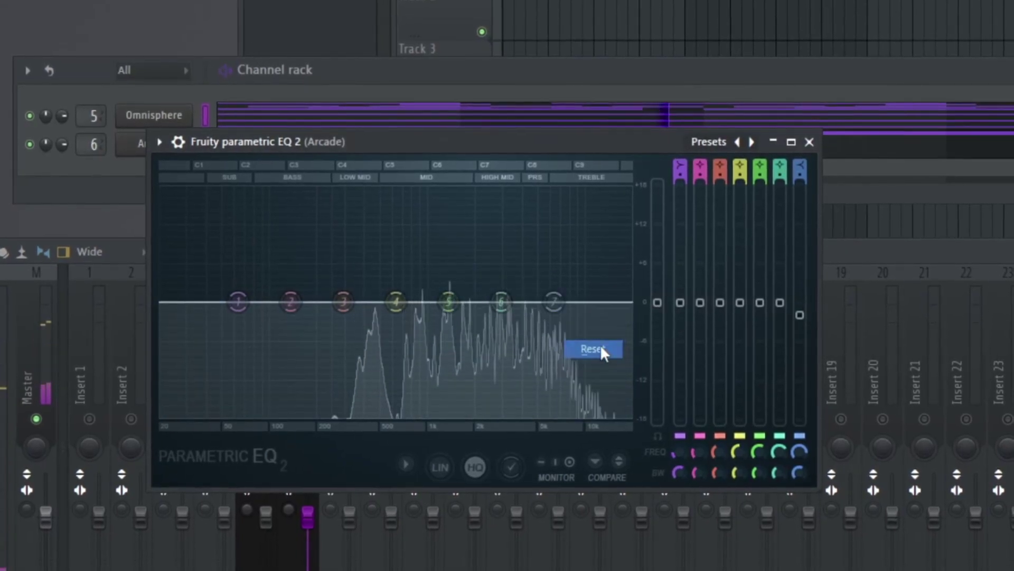
pyautogui.moveTo(501, 302); pyautogui.dragTo(510, 241)
pyautogui.moveTo(777, 238); pyautogui.dragTo(784, 323)
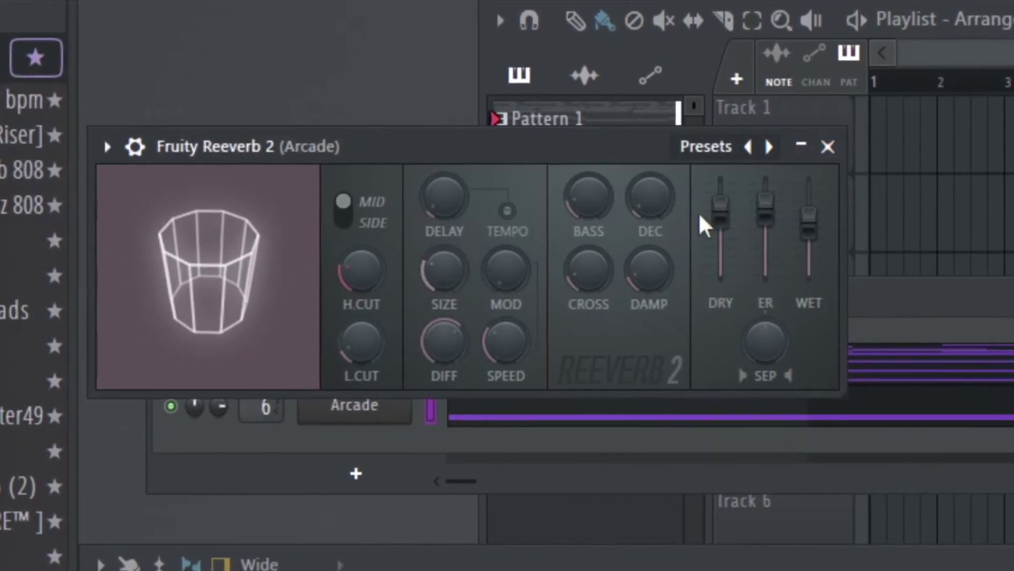
# - Close the Reeverb 2 window, lower the Arcade mixer track's volume and turn off its solo
pyautogui.click(828, 147)
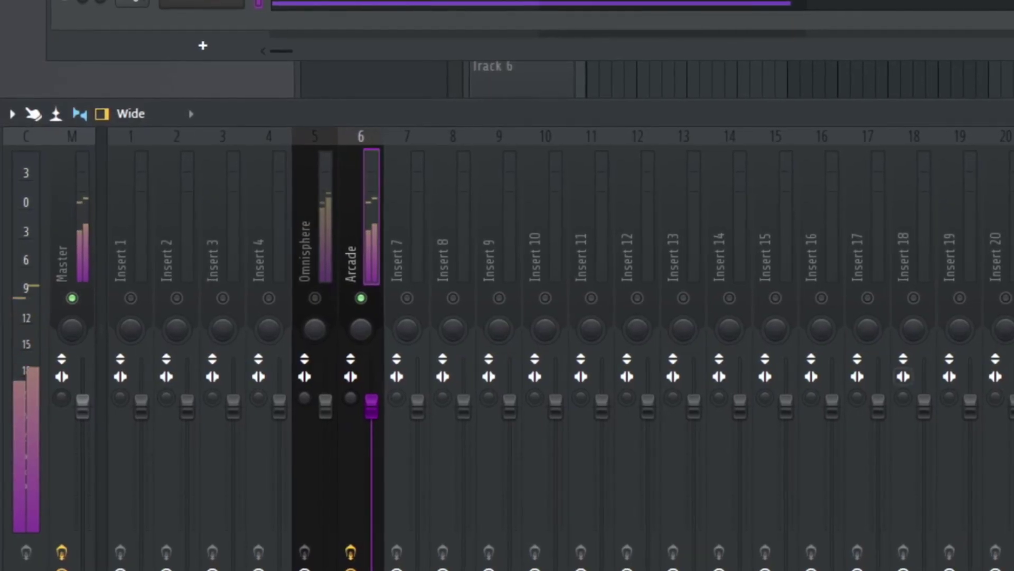
pyautogui.moveTo(372, 395); pyautogui.dragTo(375, 430)
pyautogui.rightClick(362, 297)
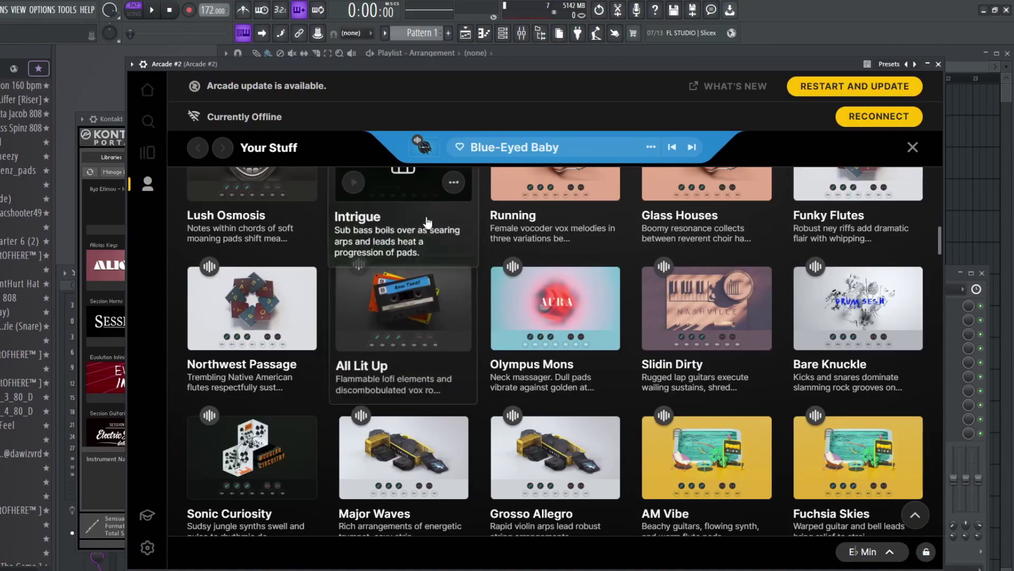
# - Load the In the Open sampler in Arcade #2 and open its key selector
pyautogui.scroll(-10, 539, 280)
pyautogui.scroll(3, 538, 280)
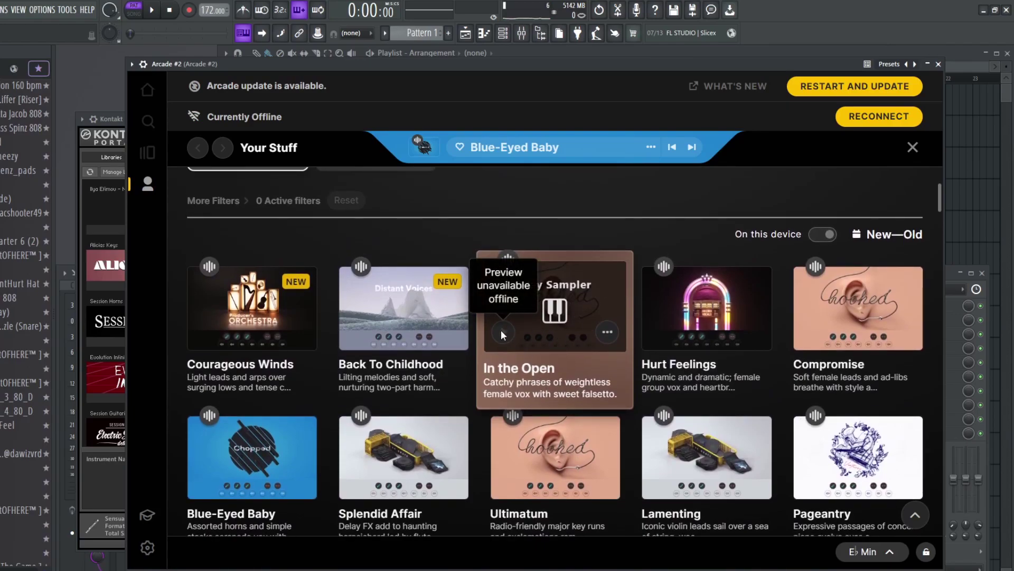
pyautogui.click(560, 309)
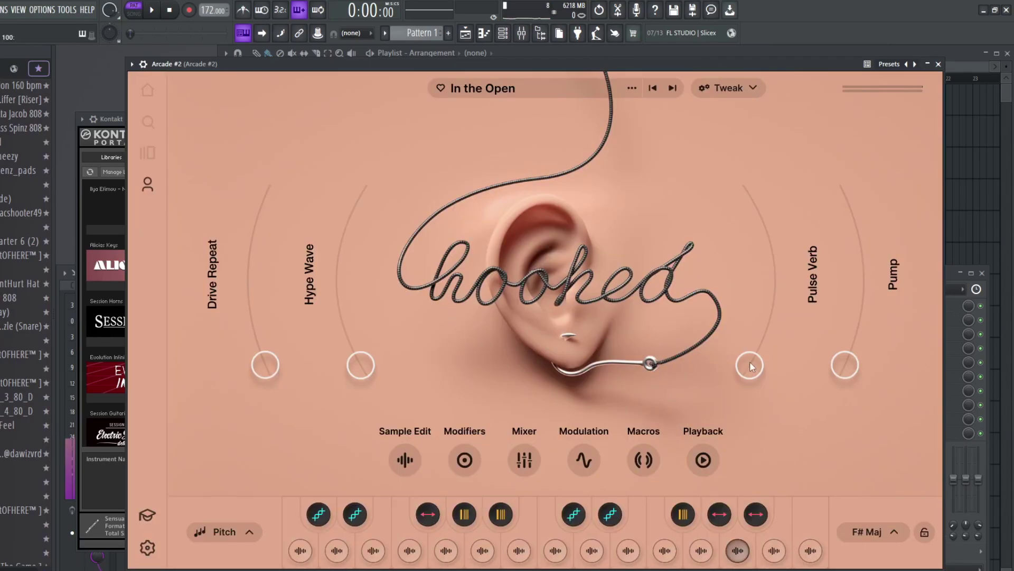
pyautogui.click(894, 535)
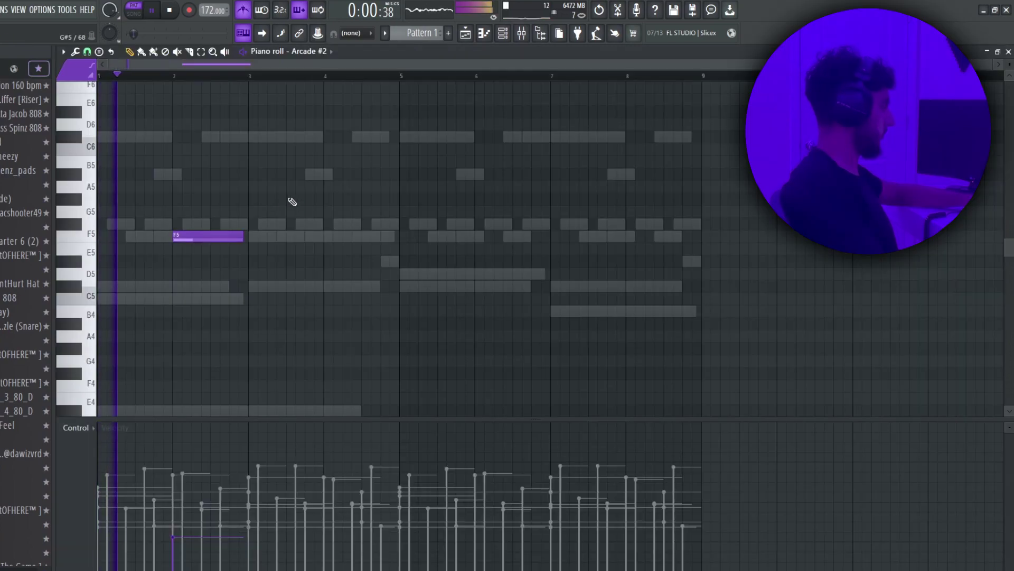
# - Add an E5 note at bar 3 and a D5 note at bar 4 to Arcade #2, and open its Love Philter preset list
pyautogui.click(262, 249)
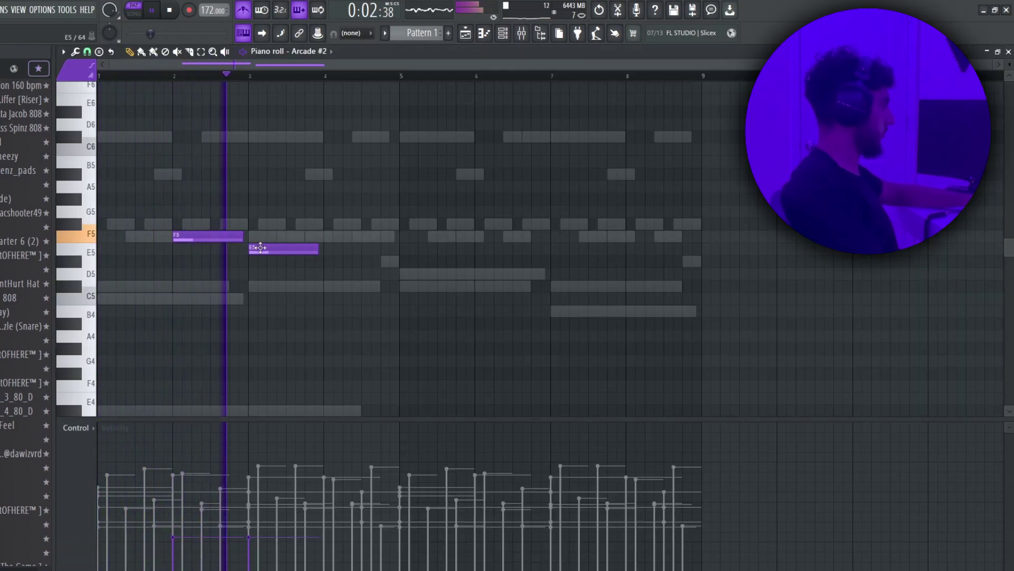
pyautogui.click(335, 273)
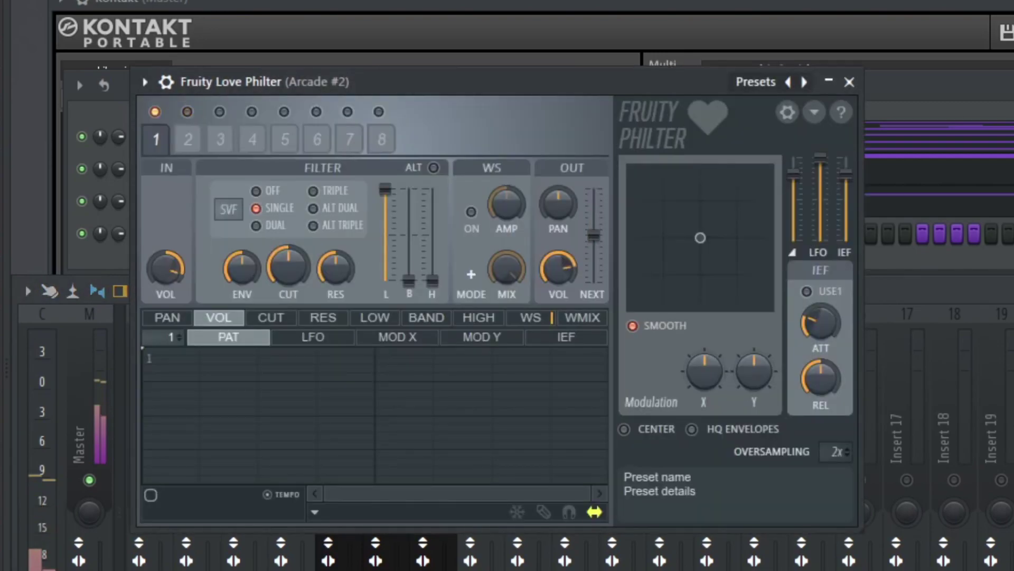
pyautogui.click(769, 82)
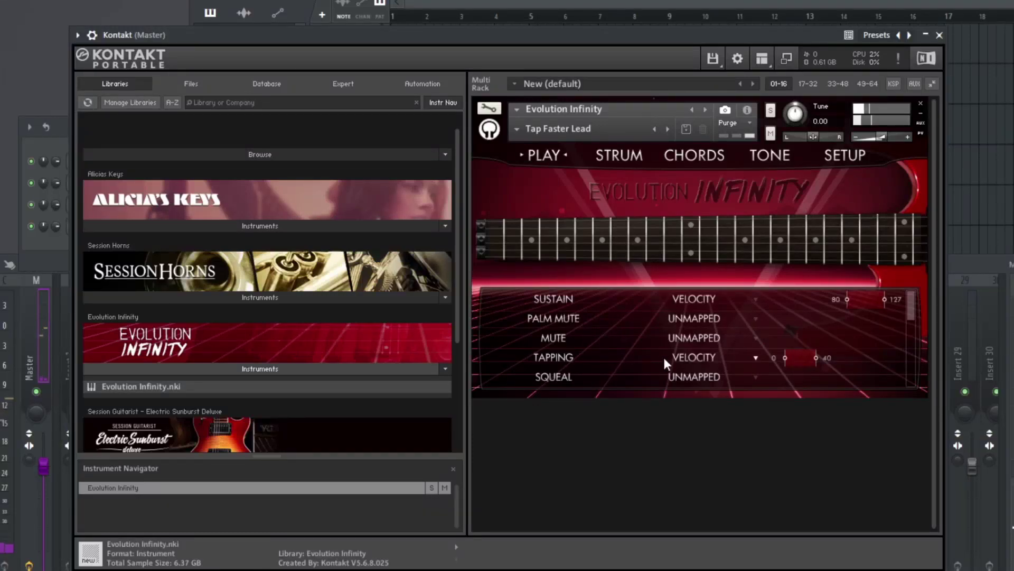
# - Change the Tapping articulation's mapping in Evolution Infinity and lower the minimum of the Sustain velocity range
pyautogui.click(664, 357)
pyautogui.click(781, 295)
pyautogui.moveTo(848, 303); pyautogui.dragTo(716, 303)
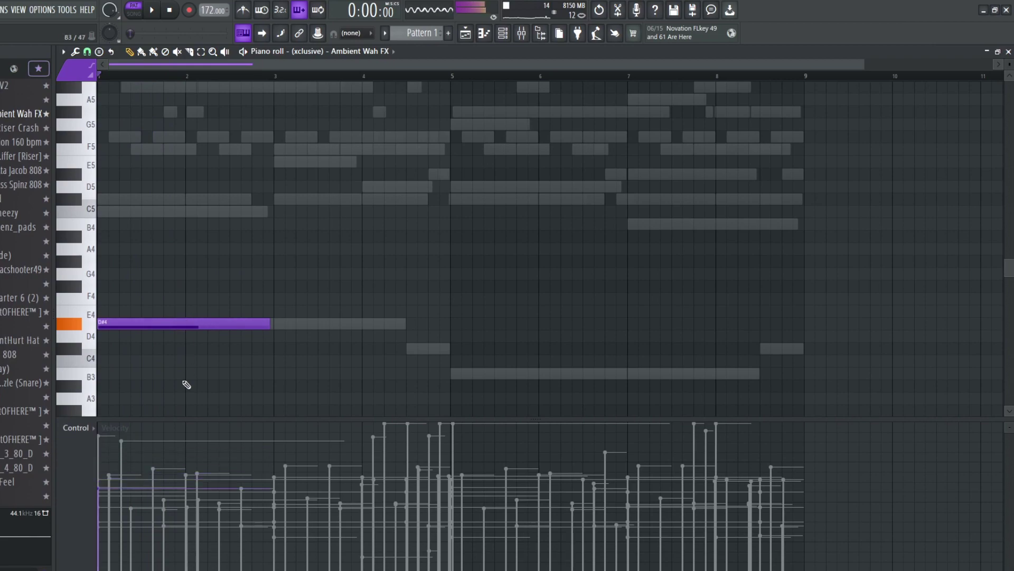
# - Play the Ambient Wah FX part and add a two-bar D#5 note starting at bar 5
pyautogui.click(126, 483)
pyautogui.press('space')
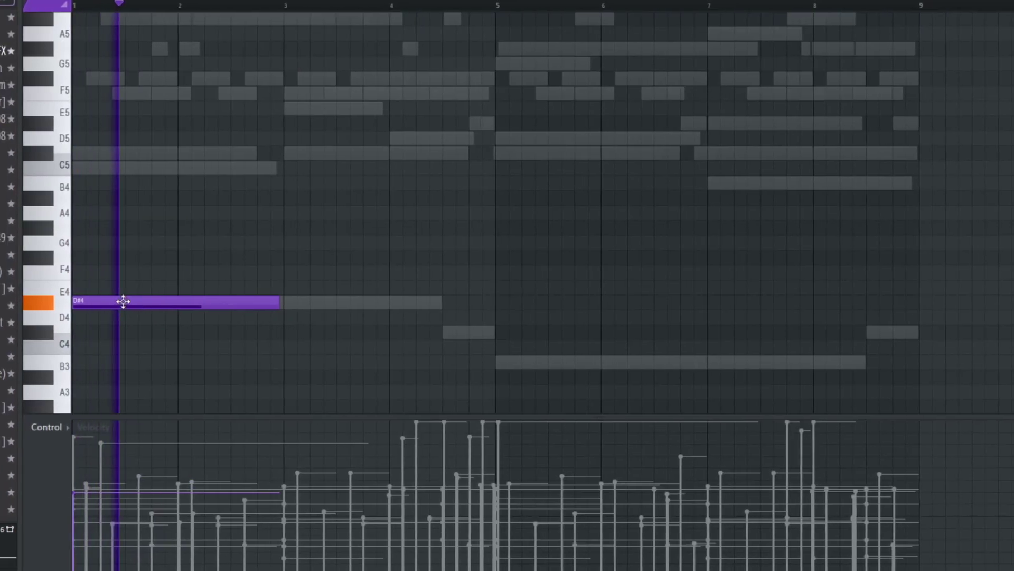
pyautogui.click(486, 139)
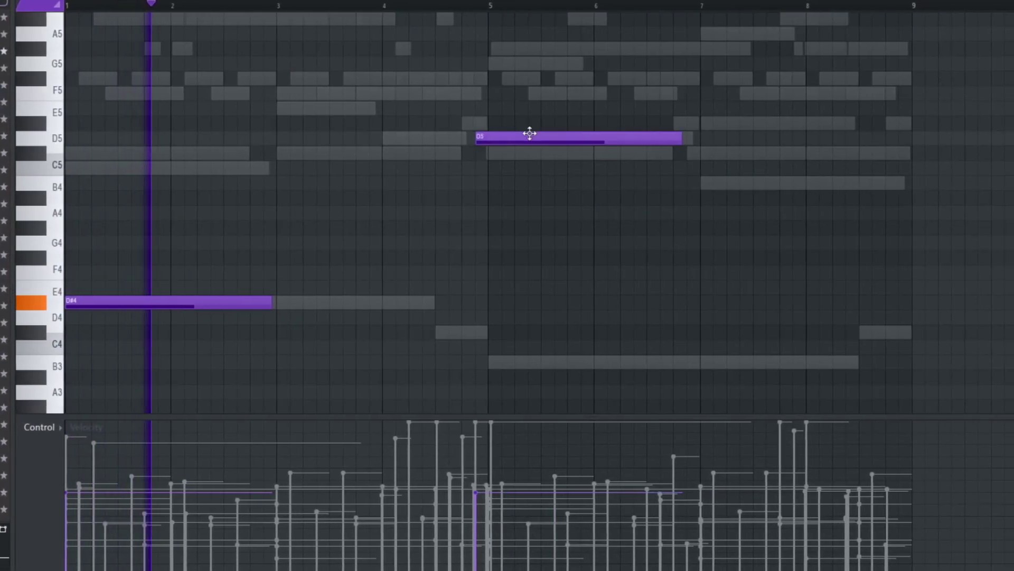
pyautogui.moveTo(495, 154); pyautogui.dragTo(500, 121)
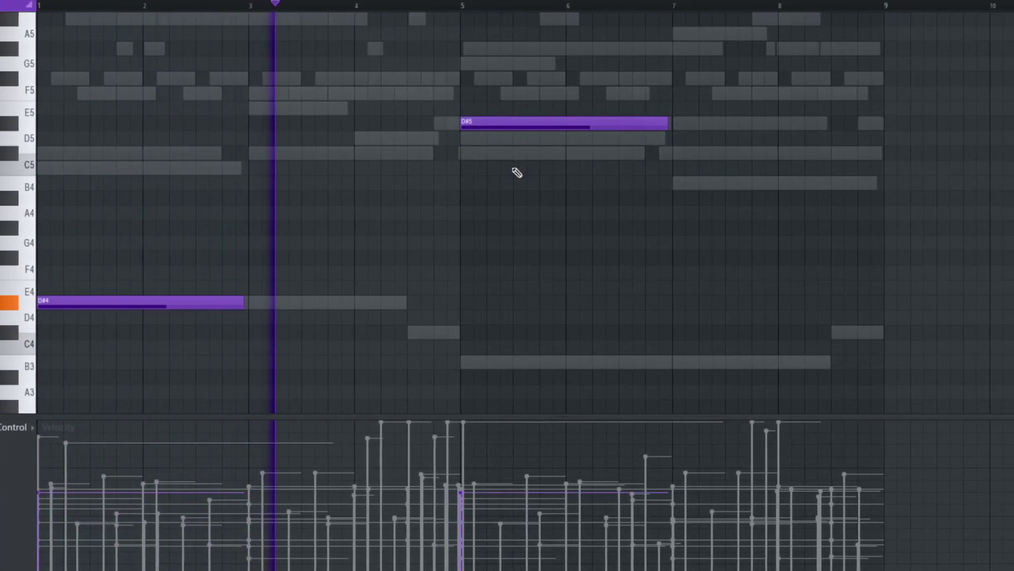
pyautogui.scroll(1, 540, 182)
pyautogui.scroll(-1, 522, 204)
pyautogui.rightClick(612, 235)
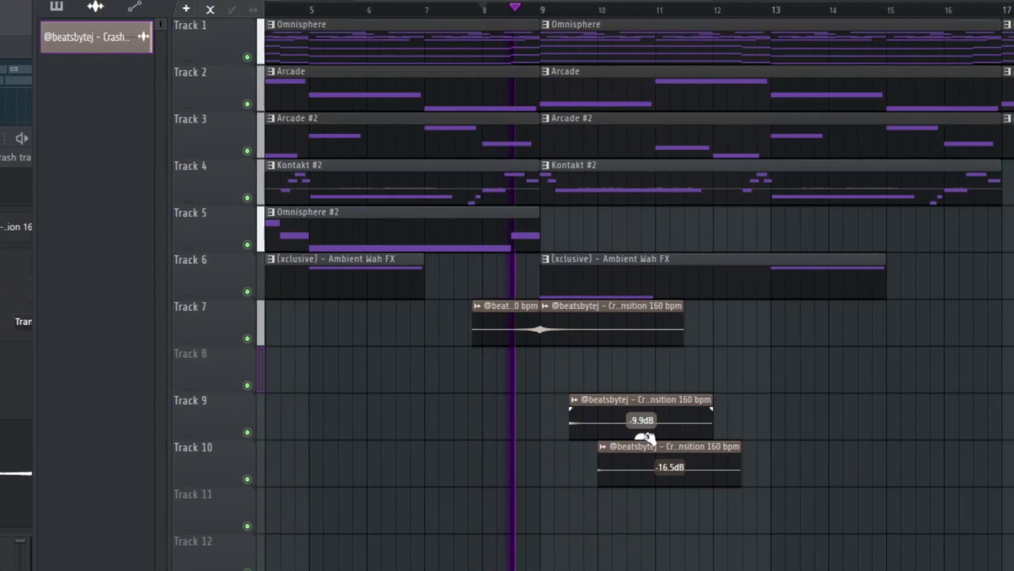
# - Adjust the volume of the crash transition clip on Track 9 and select the transition clips below the instrument patterns
pyautogui.moveTo(644, 437); pyautogui.dragTo(617, 438)
pyautogui.scroll(-3, 800, 430)
pyautogui.moveTo(707, 510); pyautogui.dragTo(511, 329)
pyautogui.scroll(-2, 829, 396)
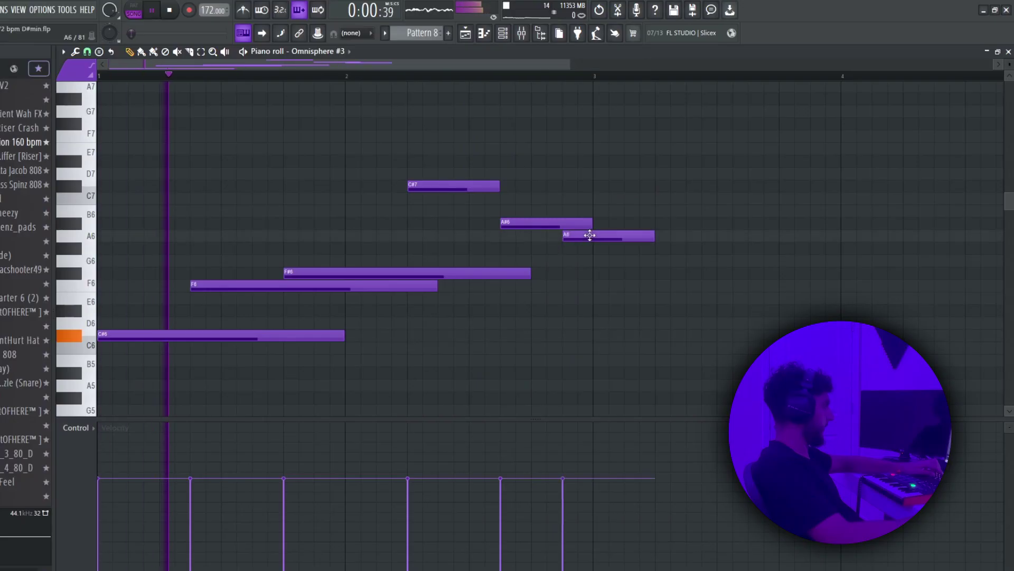
# - Move the last note of the Omnisphere #3 melody down to G#6 and duplicate the two-bar phrase
pyautogui.moveTo(589, 235); pyautogui.dragTo(591, 248)
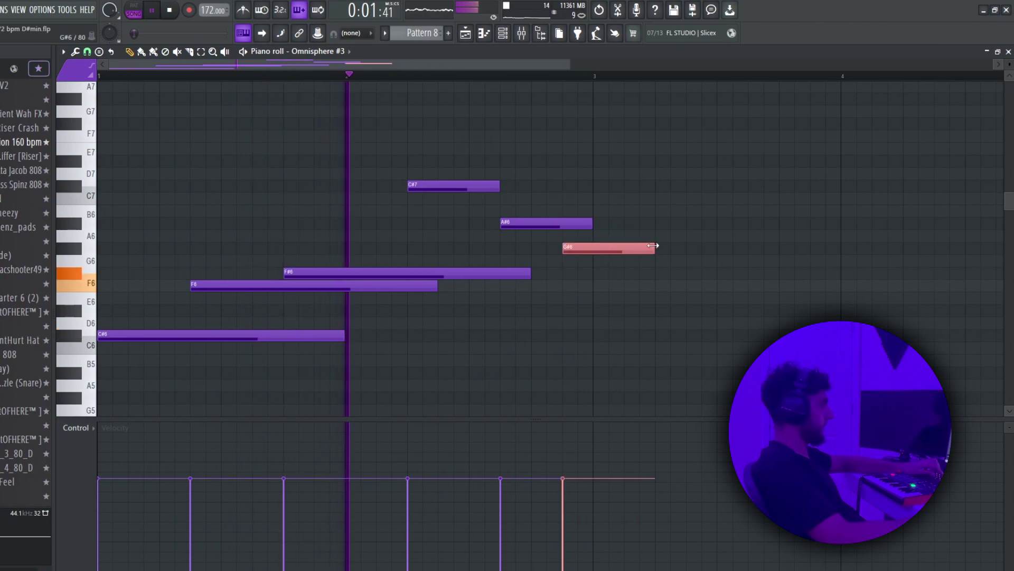
pyautogui.keyDown('ctrl'); pyautogui.click(628, 256); pyautogui.keyUp('ctrl')
pyautogui.scroll(-2, 622, 249)
pyautogui.hotkey('ctrl', 'b')
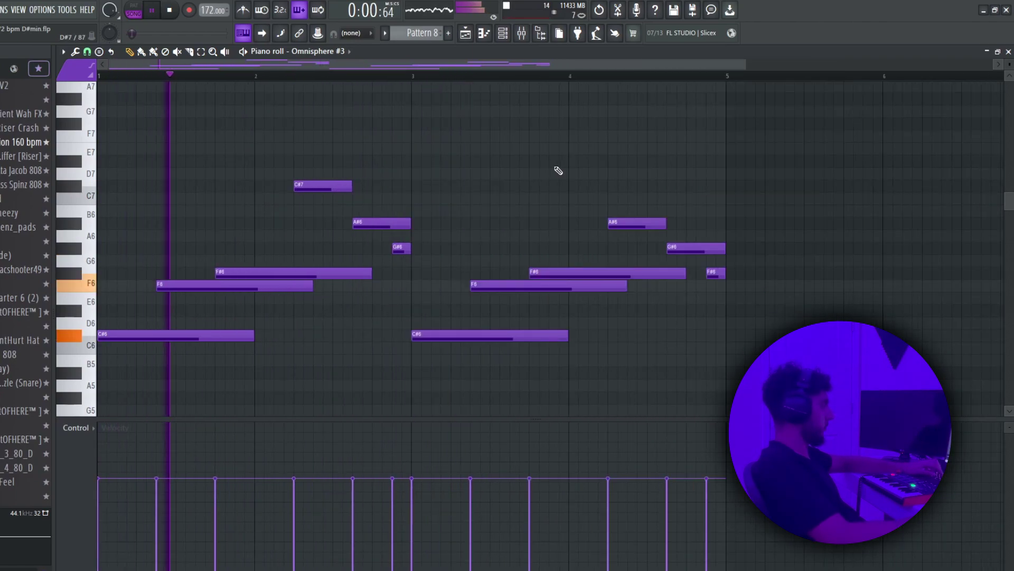
# - Duplicate the four-bar Omnisphere #3 melody into bars 5 to 8 and deselect the notes
pyautogui.scroll(-2, 538, 176)
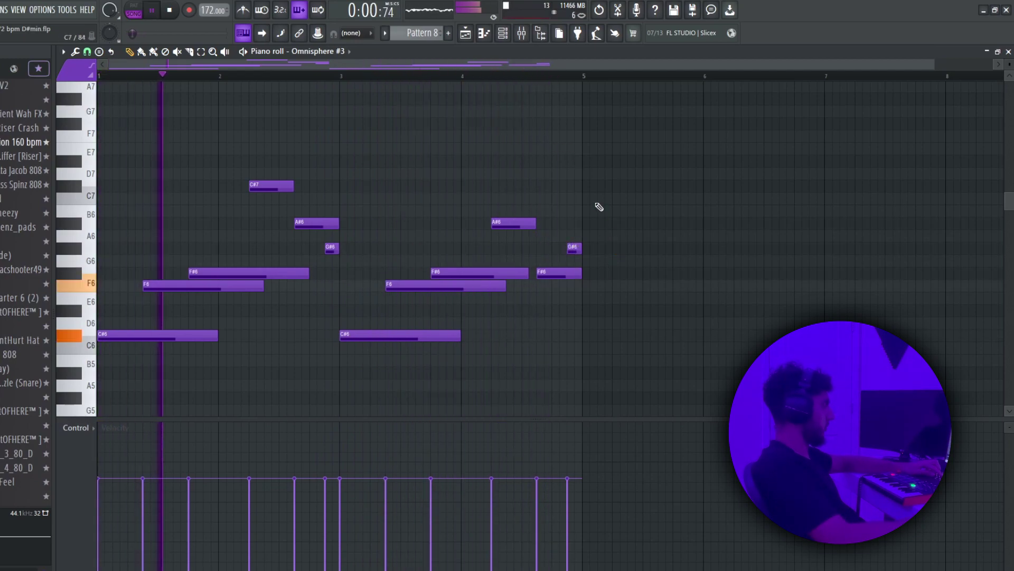
pyautogui.hotkey('ctrl', 'b')
pyautogui.scroll(-2, 587, 205)
pyautogui.hotkey('ctrl', 'd')
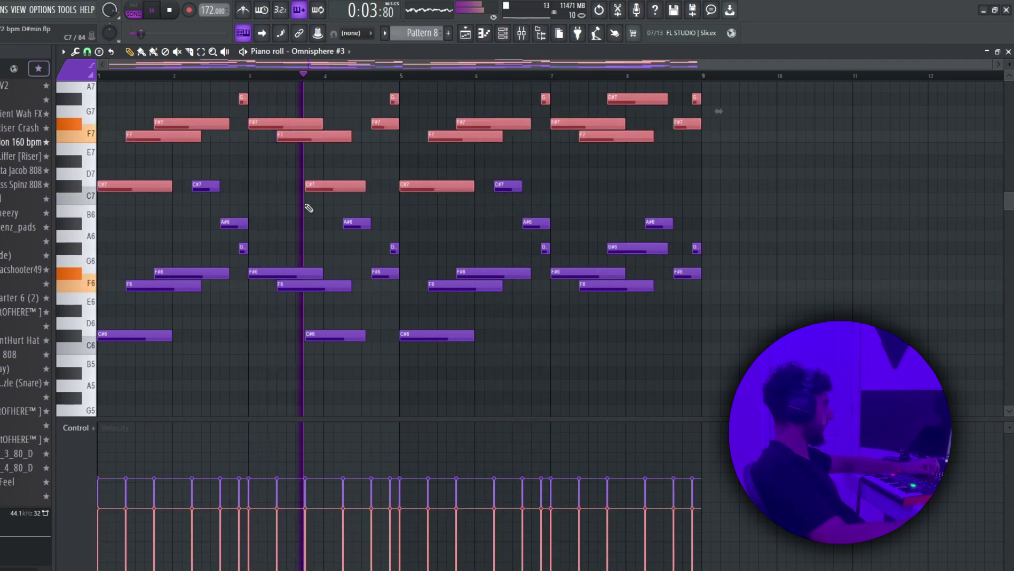
# - Finish the octave-up layer of the Omnisphere #3 melody and deselect its notes
pyautogui.scroll(5, 302, 209)
pyautogui.hotkey('ctrl', 'd')
pyautogui.scroll(1, 332, 180)
pyautogui.scroll(-2, 355, 176)
pyautogui.scroll(-1, 351, 168)
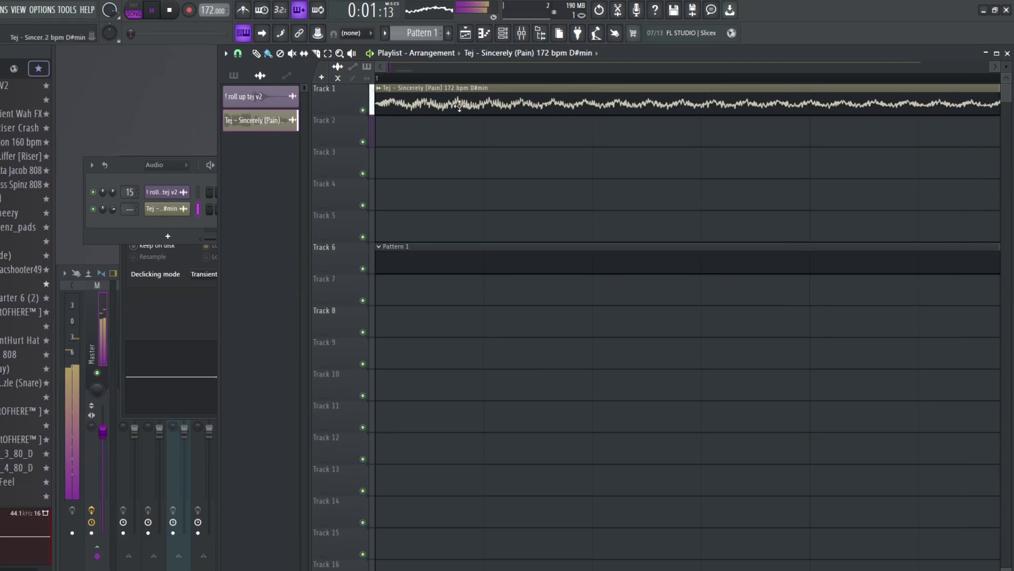
# - Mute the roll up audio clip on Track 8 and open the settings of the Sincerely (Pain) audio clip
pyautogui.scroll(-10, 460, 106)
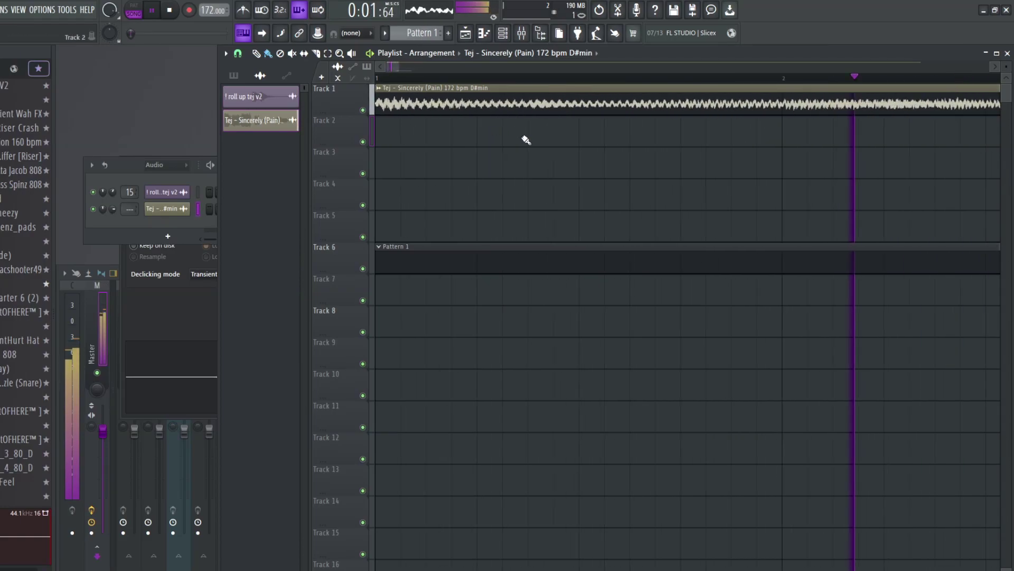
pyautogui.keyDown('alt'); pyautogui.rightClick(671, 315); pyautogui.keyUp('alt')
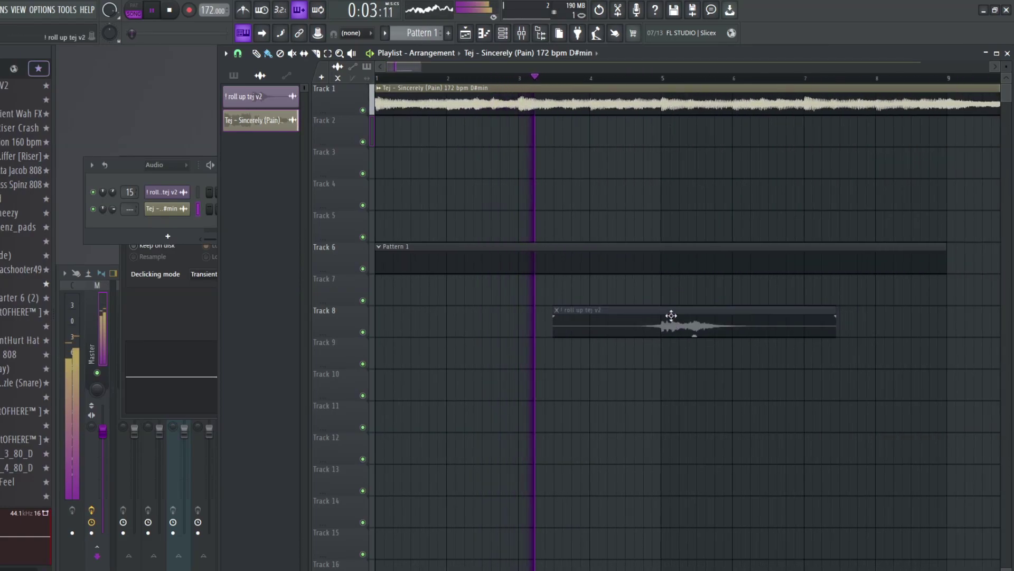
pyautogui.doubleClick(626, 105)
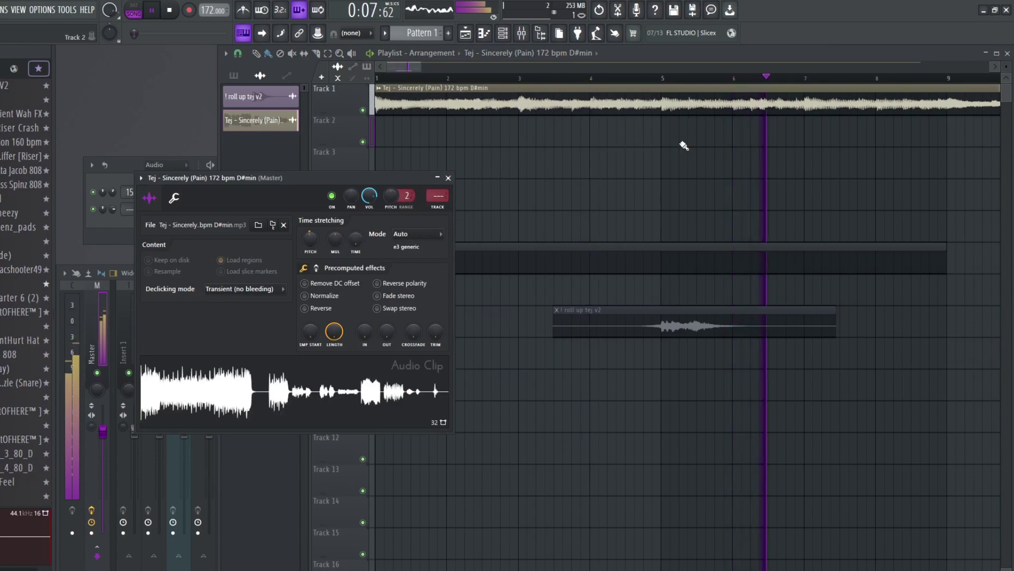
# - Change the time-stretching mode of the Sincerely (Pain) audio clip and return to the playlist
pyautogui.scroll(-4, 676, 146)
pyautogui.click(412, 235)
pyautogui.click(412, 266)
pyautogui.rightClick(706, 154)
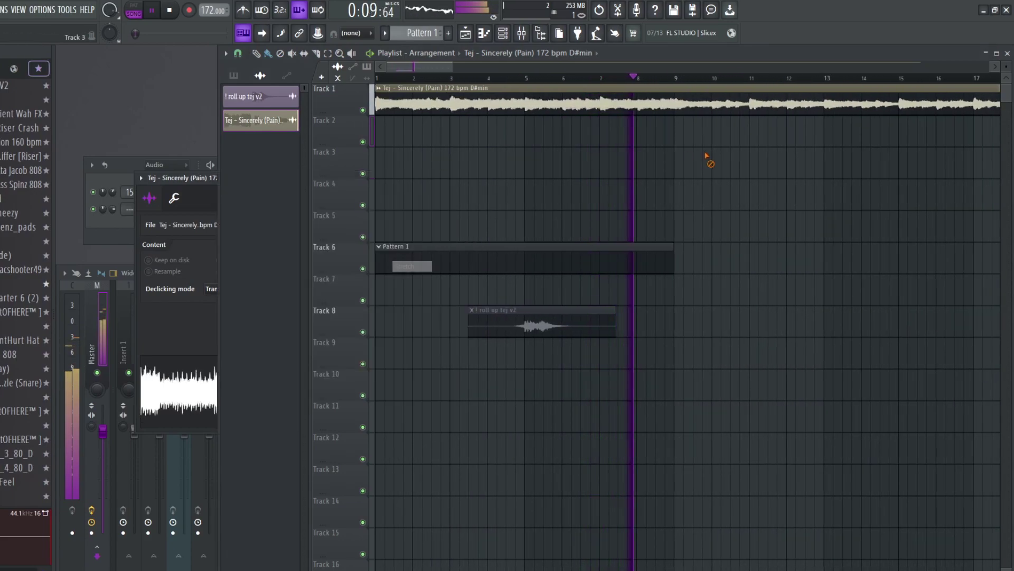
# - Move the Pattern 1 clip to start at bar 9 and place a mid-bar C5 wheezy clap in each of its eight bars
pyautogui.moveTo(467, 264); pyautogui.dragTo(675, 259)
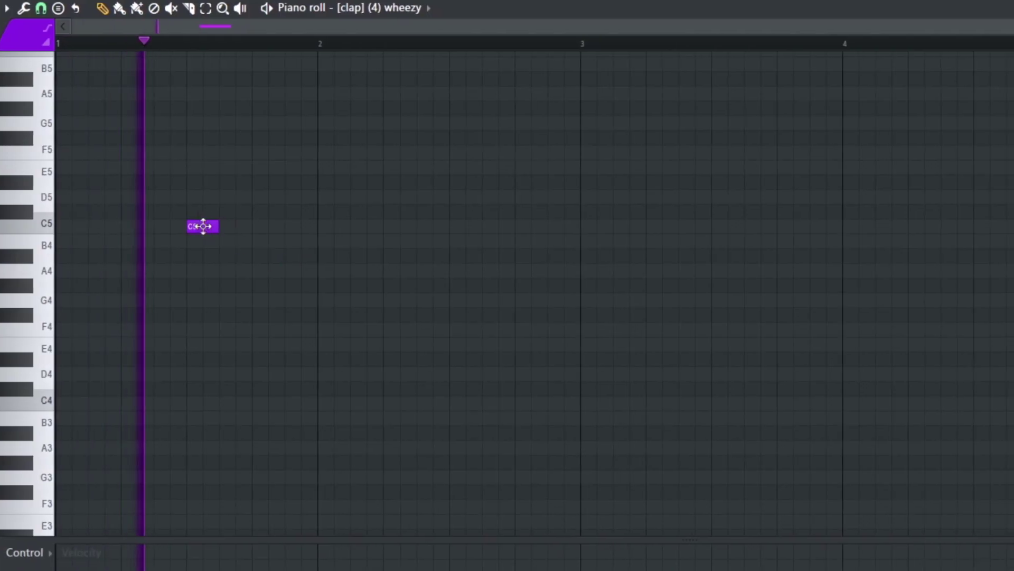
pyautogui.click(456, 228)
pyautogui.scroll(-1, 434, 44)
pyautogui.hotkey('ctrl', 'a')
pyautogui.hotkey('ctrl', 'b')
pyautogui.hotkey('ctrl', 'a')
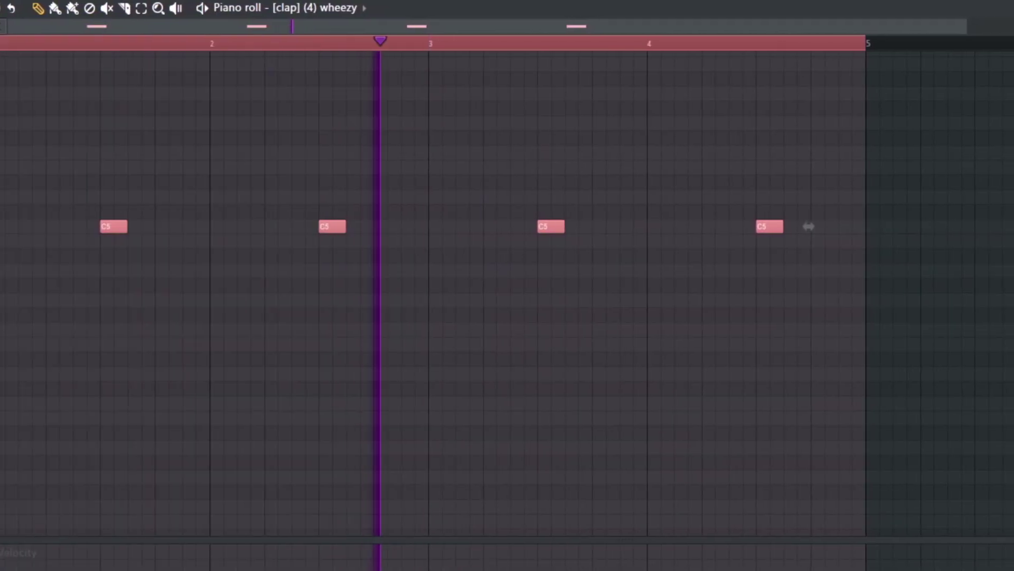
pyautogui.hotkey('ctrl', 'b')
pyautogui.hotkey('ctrl', 'd')
pyautogui.scroll(-3, 509, 133)
pyautogui.scroll(2, 348, 231)
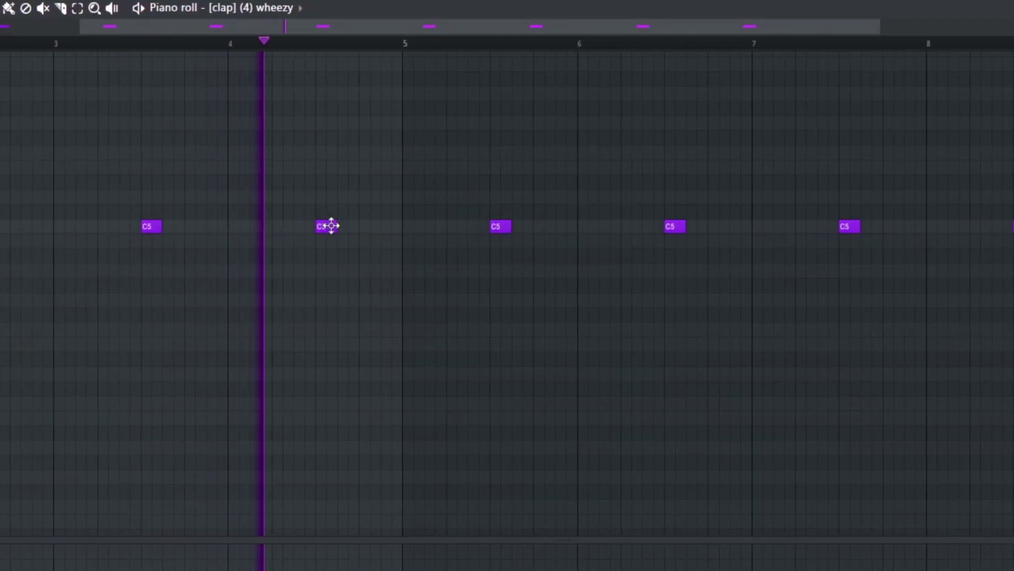
# - Add extra C5 claps an eighth note into bars 4 and 8 of the wheezy clap part
pyautogui.click(393, 226)
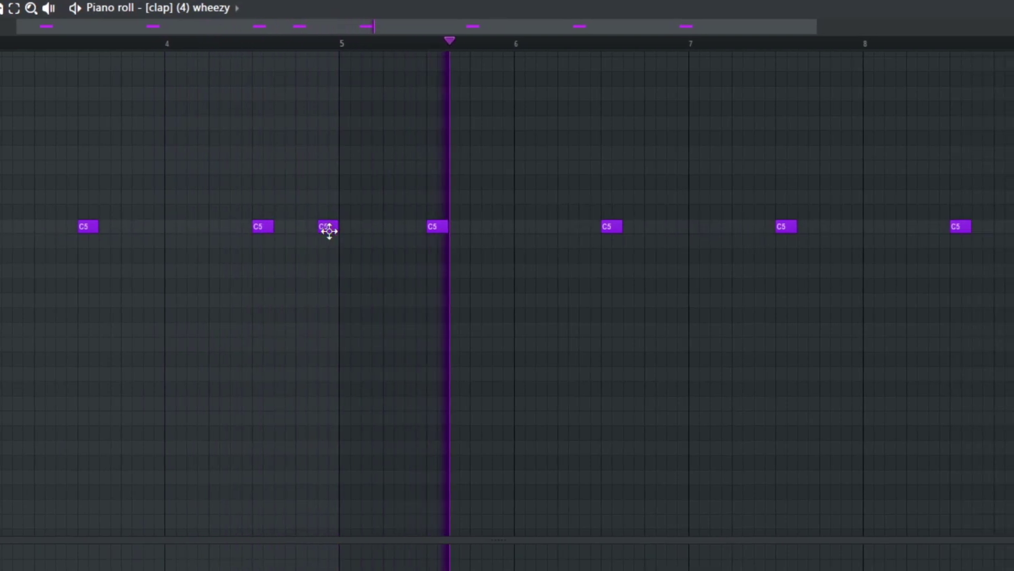
pyautogui.moveTo(328, 231); pyautogui.dragTo(198, 229)
pyautogui.click(906, 226)
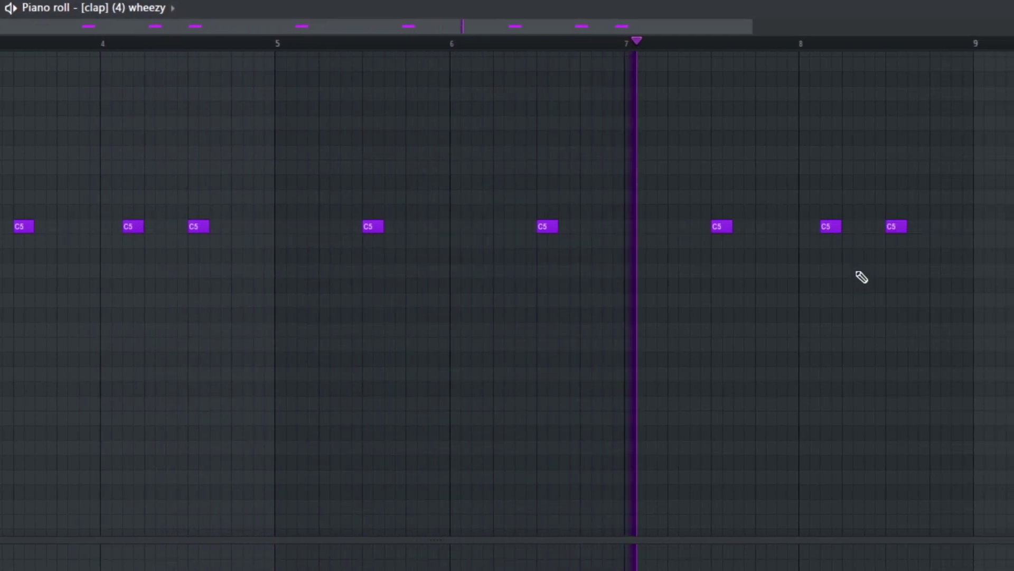
pyautogui.scroll(-2, 862, 275)
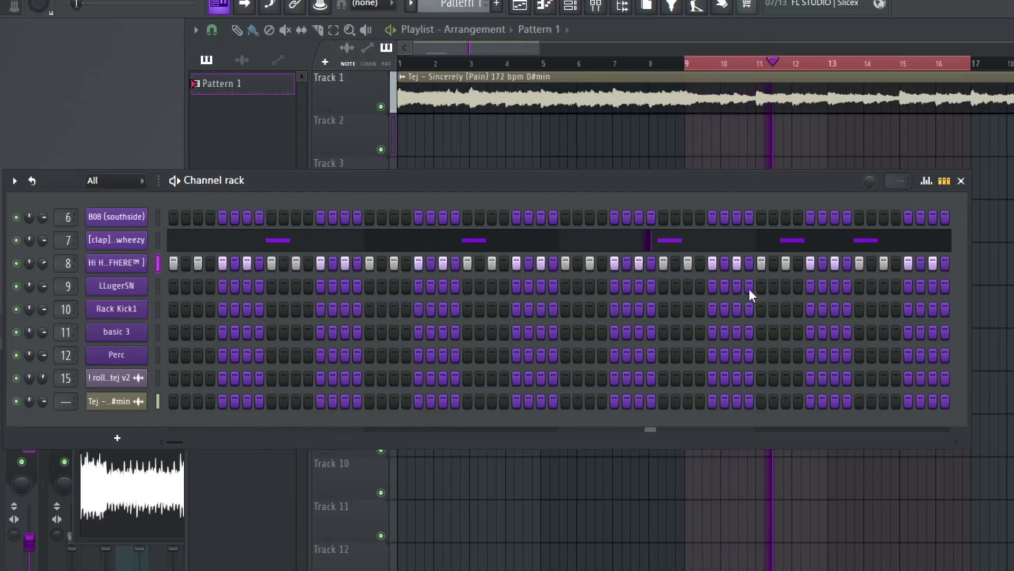
# - Open the LLugerSN channel's notes and add two more C5 snare hits in bar 6
pyautogui.rightClick(146, 281)
pyautogui.click(158, 283)
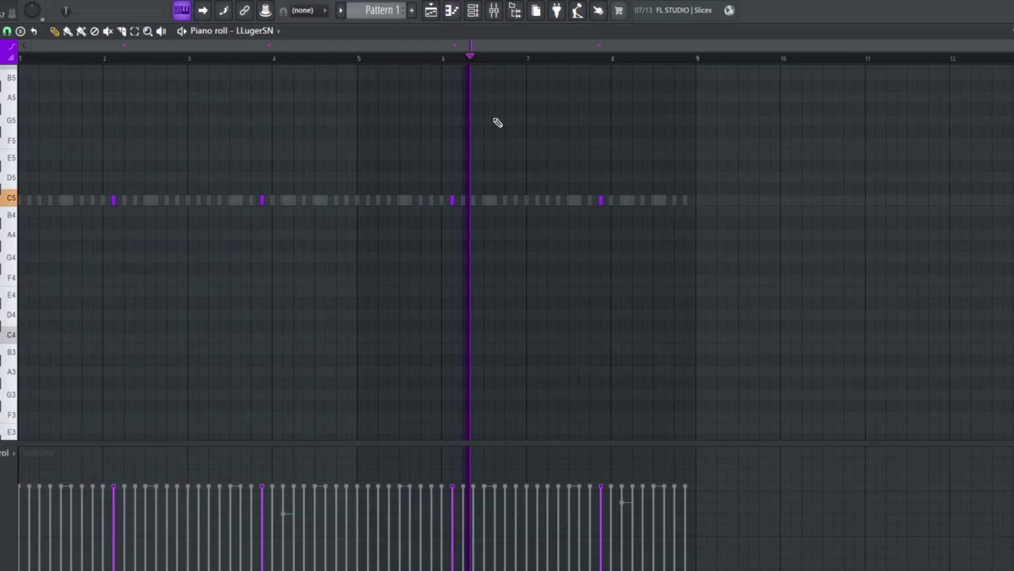
pyautogui.click(474, 200)
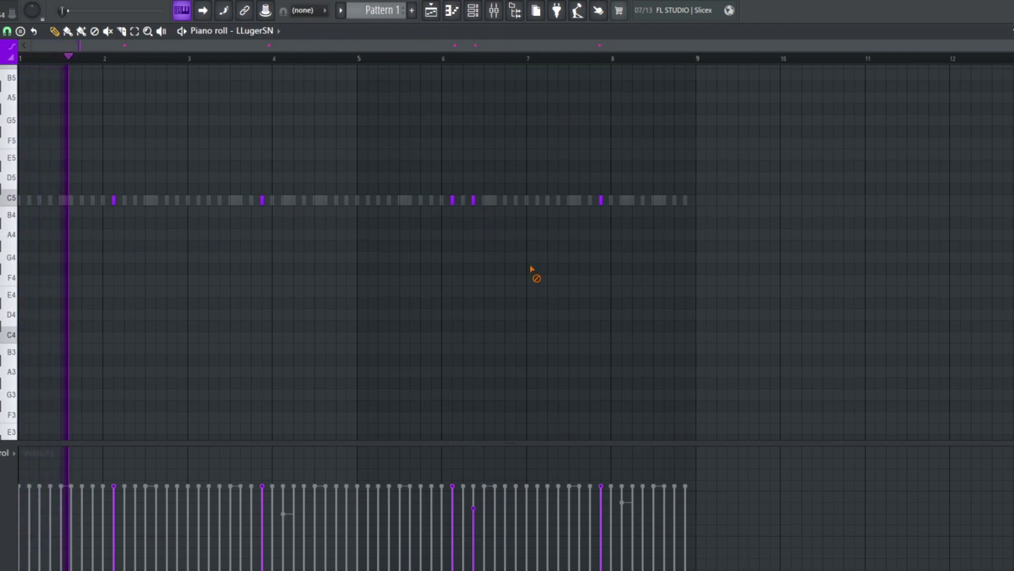
pyautogui.click(516, 199)
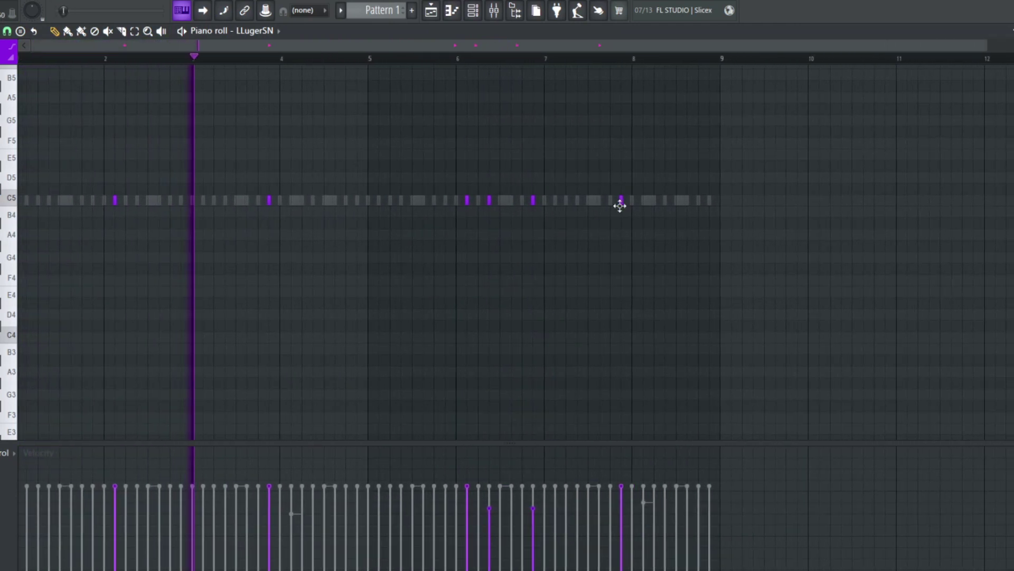
pyautogui.scroll(-2, 620, 206)
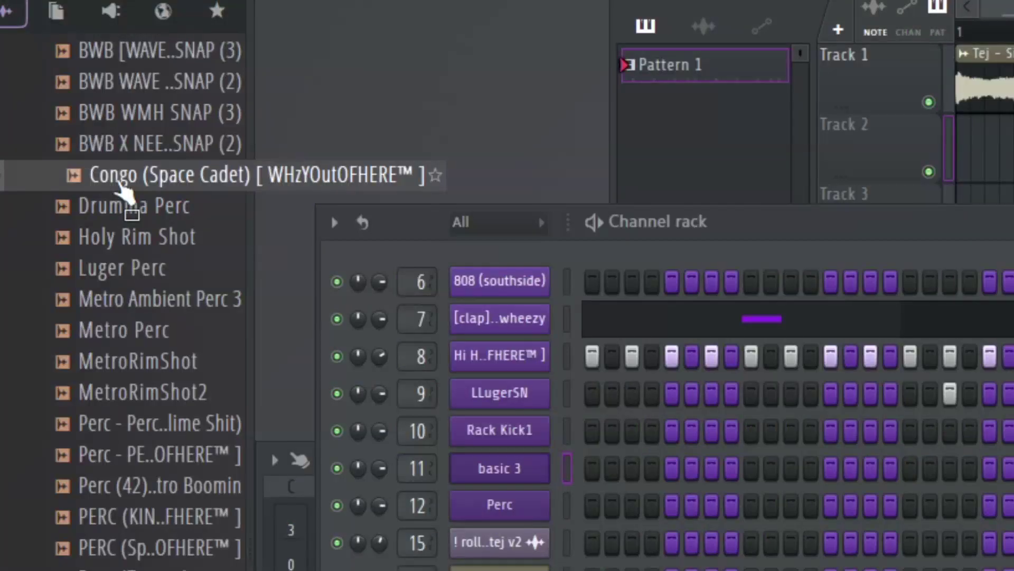
# - Replace the Perc channel's sample with Congo (Space Cadet) and place two C5 hits in bar 2
pyautogui.moveTo(131, 186); pyautogui.dragTo(544, 521)
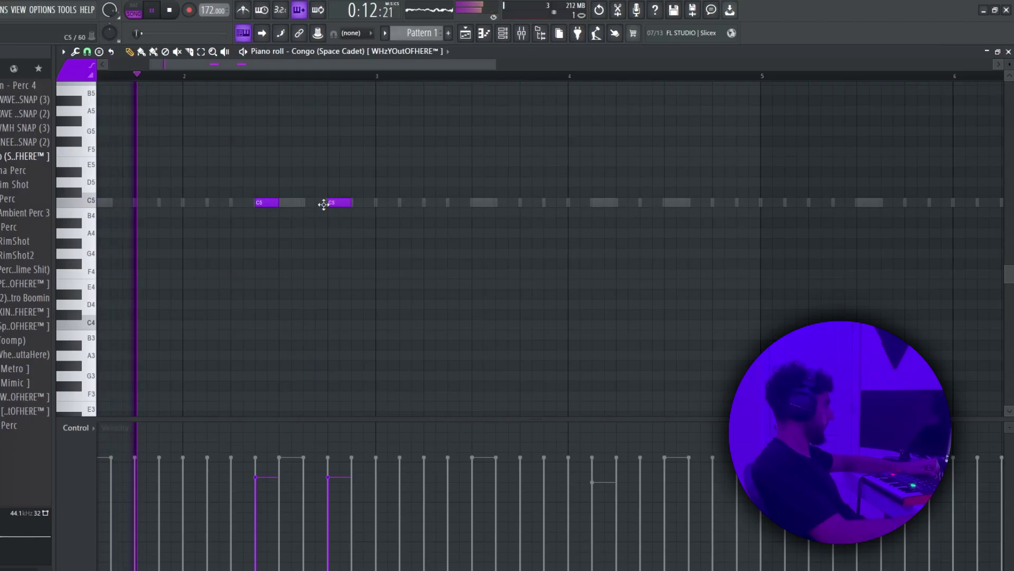
pyautogui.scroll(-4, 261, 203)
pyautogui.scroll(2, 340, 204)
pyautogui.scroll(-3, 409, 123)
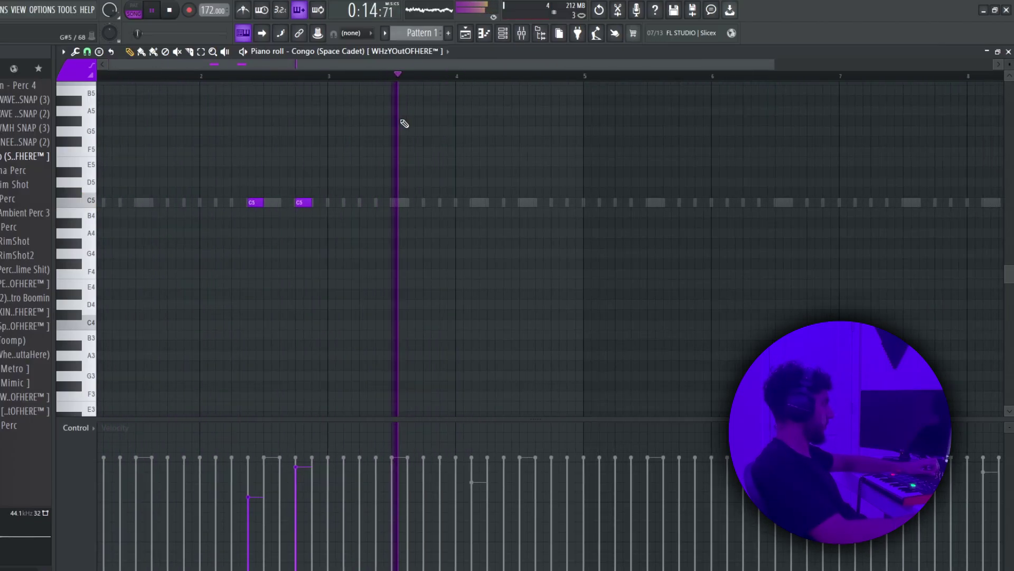
# - Duplicate the first four bars of congo notes into bars 5 to 8 and arrange three C5 hits in bar 6
pyautogui.moveTo(308, 77); pyautogui.dragTo(103, 78)
pyautogui.hotkey('ctrl', 'b')
pyautogui.keyDown('ctrl'); pyautogui.click(569, 125); pyautogui.keyUp('ctrl')
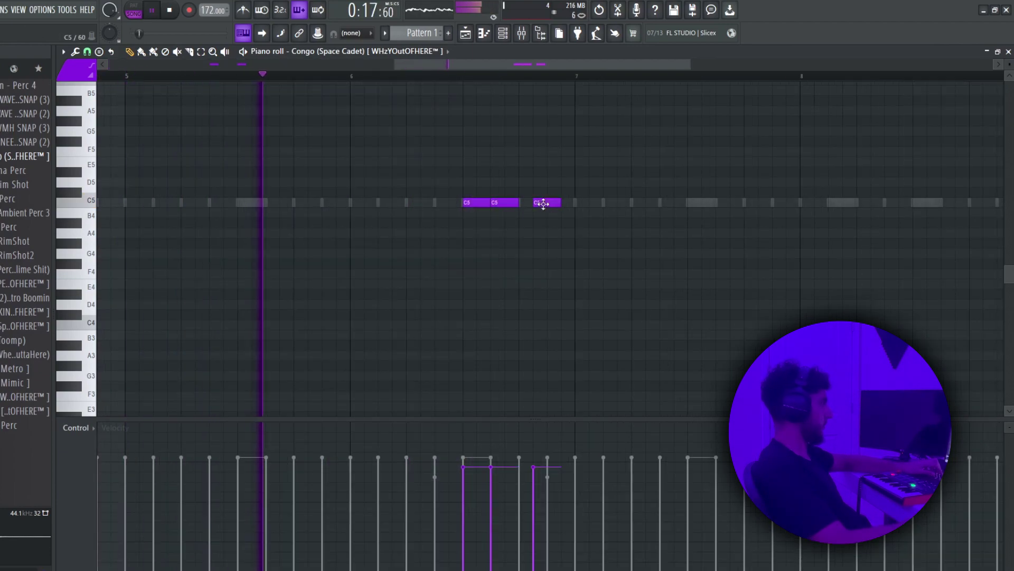
pyautogui.scroll(-3, 558, 170)
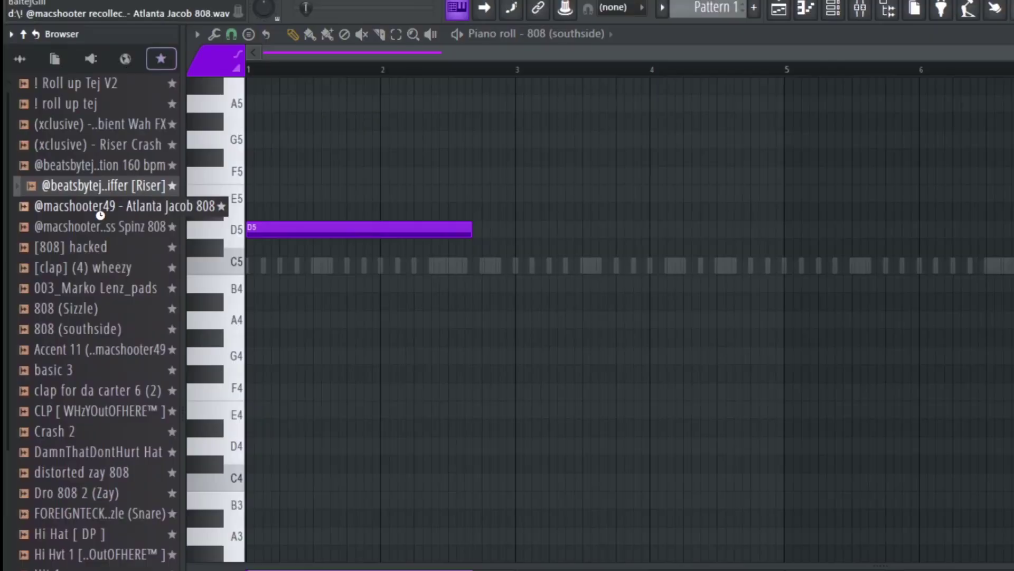
# - Load the Atlanta Jacob 808 onto the 808 channel and shape its line with a lowered C5 note and legato note lengths
pyautogui.moveTo(90, 204); pyautogui.dragTo(383, 232)
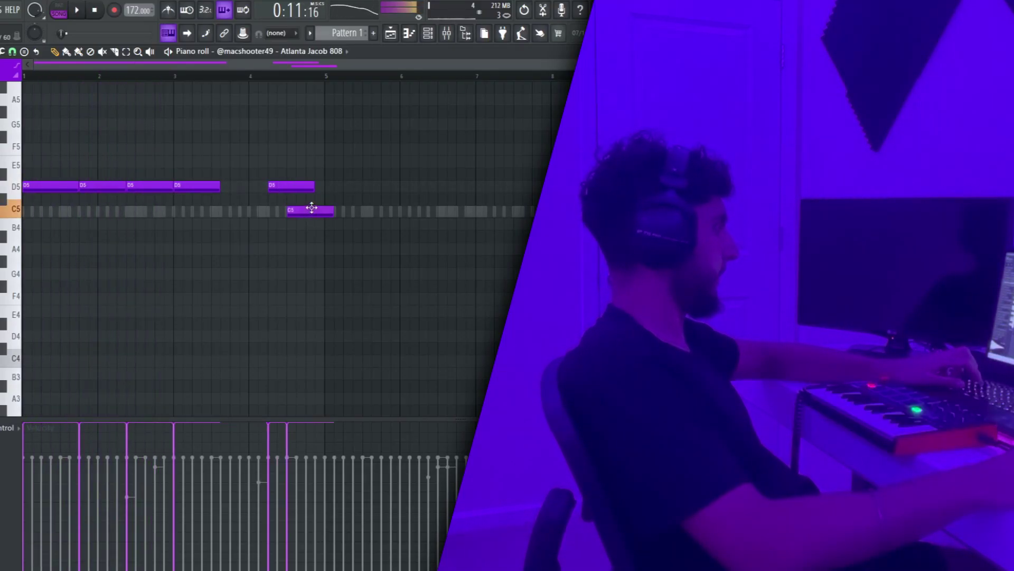
pyautogui.moveTo(311, 187); pyautogui.dragTo(318, 210)
pyautogui.hotkey('ctrl', 'l')
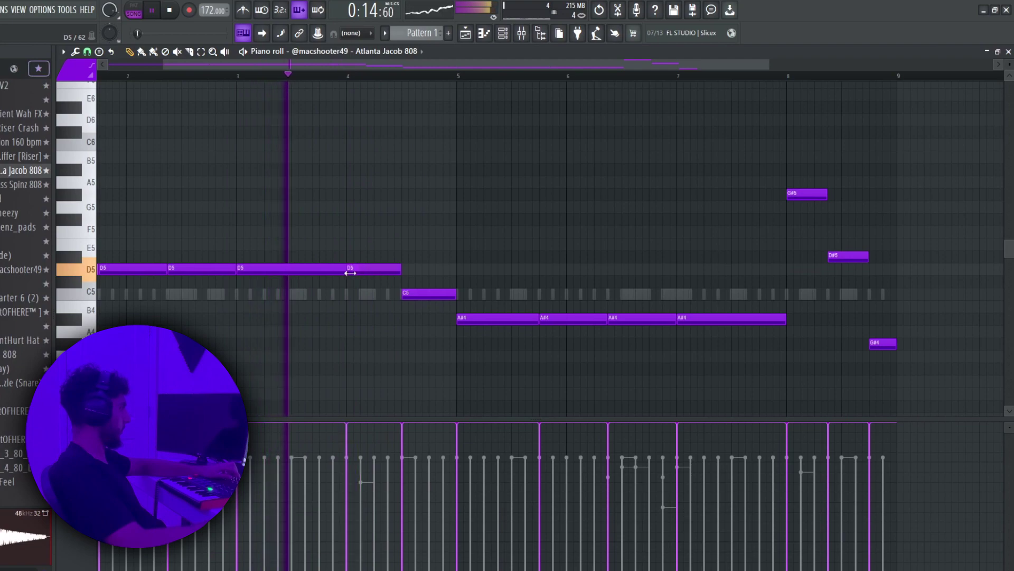
# - Start the last D5 808 note earlier, late in bar 3, and delete the G#5 and D#5 notes in bar 8
pyautogui.moveTo(350, 273); pyautogui.dragTo(324, 269)
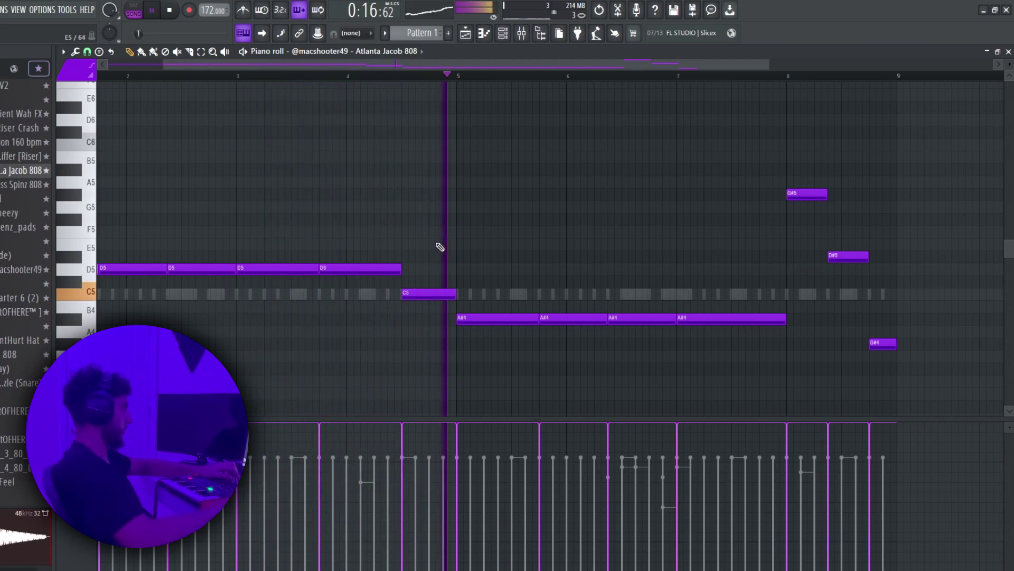
pyautogui.rightClick(808, 195)
pyautogui.rightClick(848, 257)
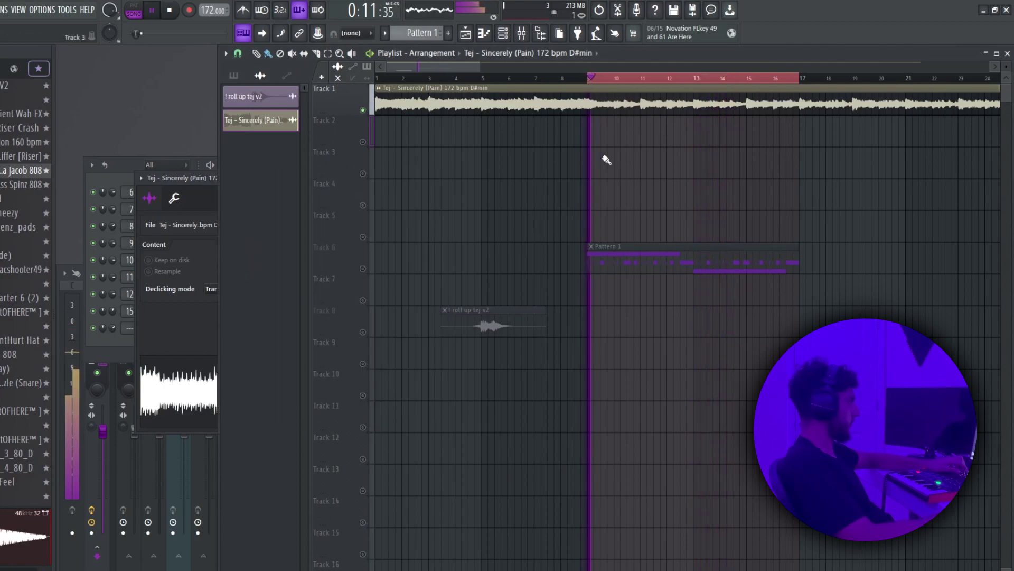
# - Transpose the 808 notes of Pattern 1 up one semitone to E5, D5 and C5
pyautogui.doubleClick(623, 260)
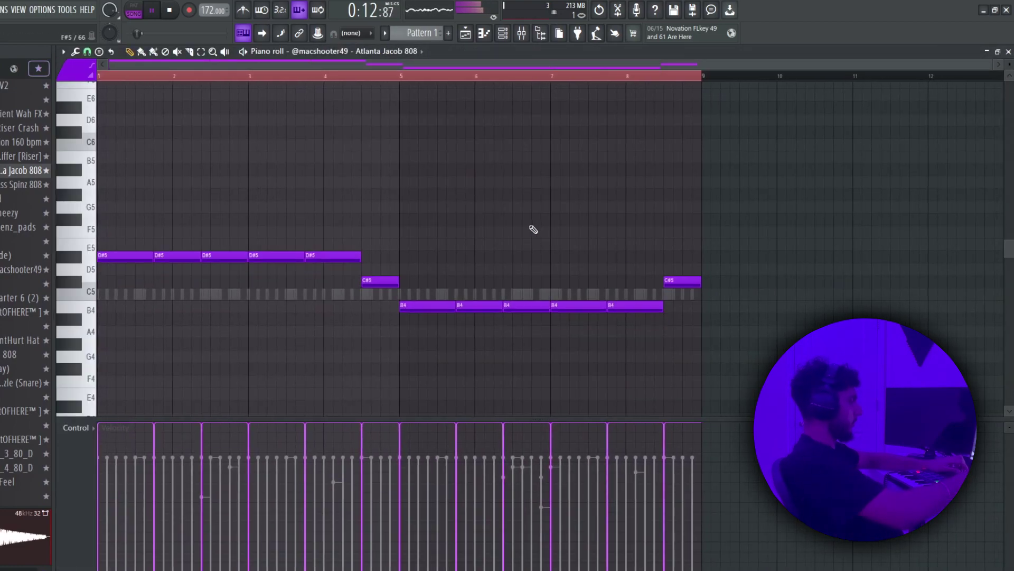
pyautogui.hotkey('shift', 'Up')
pyautogui.click(1008, 51)
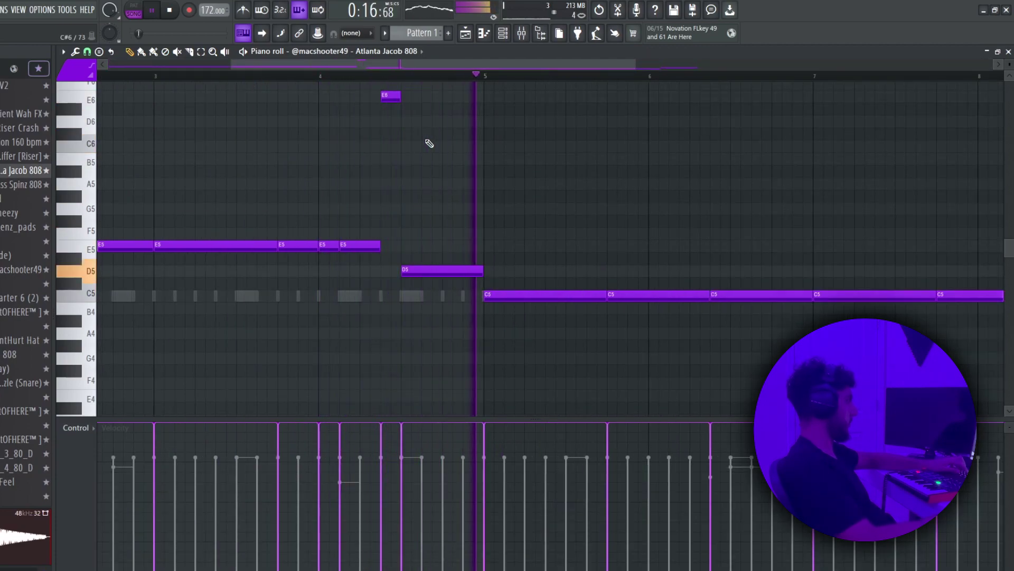
# - Delete the second 808 note starting in bar 6 and extend the preceding C5 note to bar 7
pyautogui.scroll(-4, 448, 191)
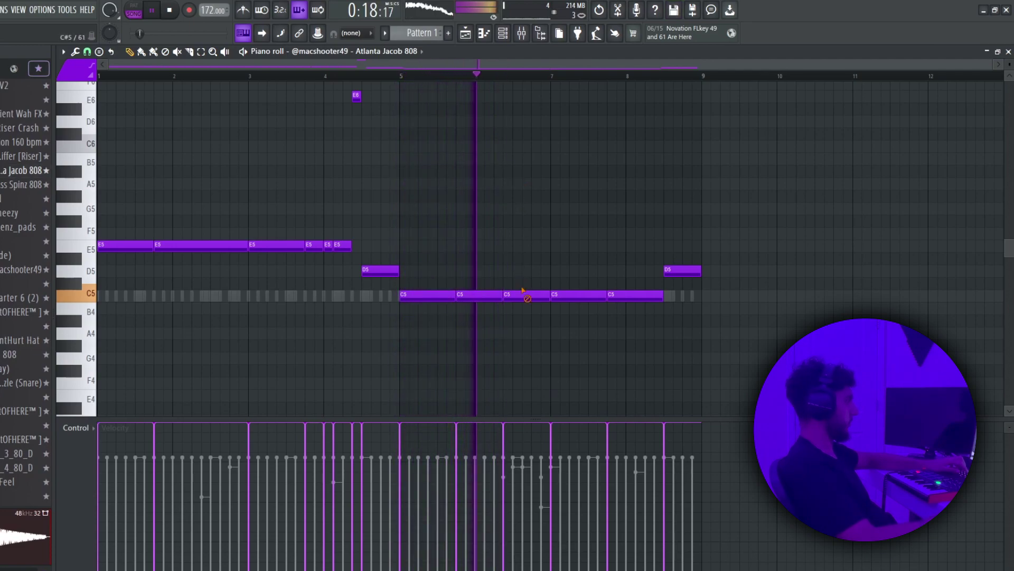
pyautogui.rightClick(523, 290)
pyautogui.moveTo(502, 295); pyautogui.dragTo(550, 295)
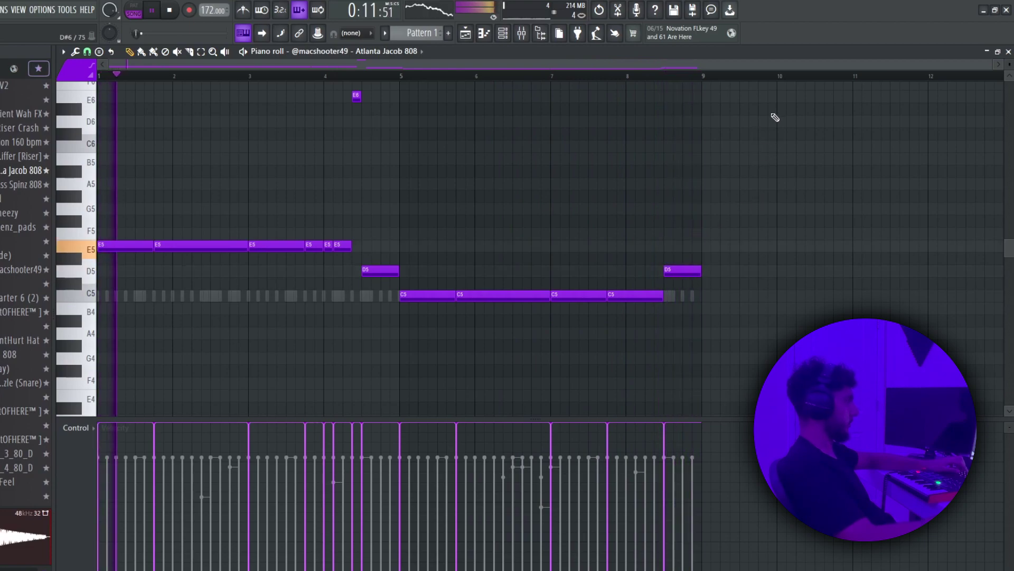
pyautogui.scroll(3, 738, 145)
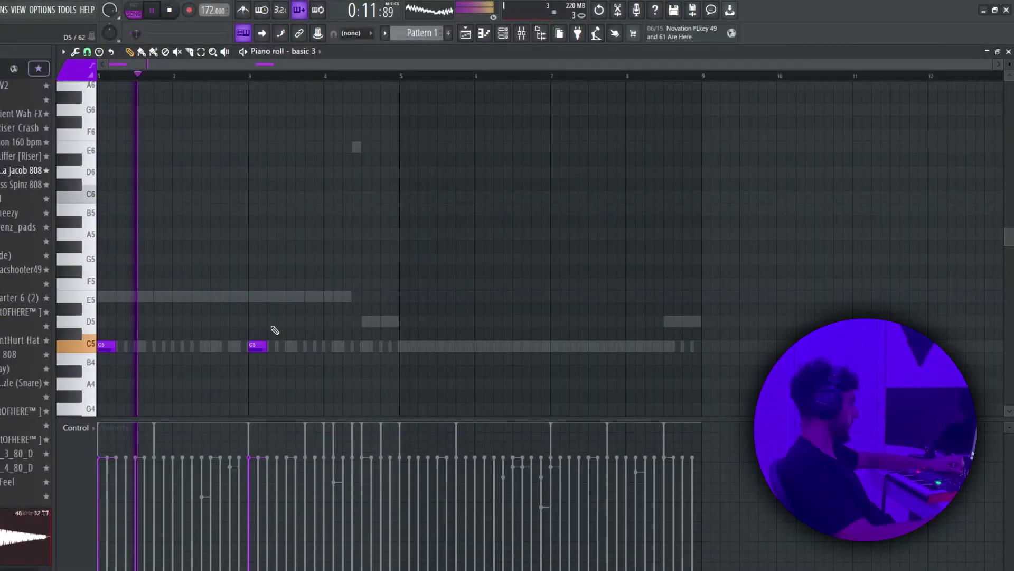
# - Add C5 basic 3 hits late in bar 3 and midway through bar 4, and duplicate the four-bar part into bars 5 to 8
pyautogui.click(314, 344)
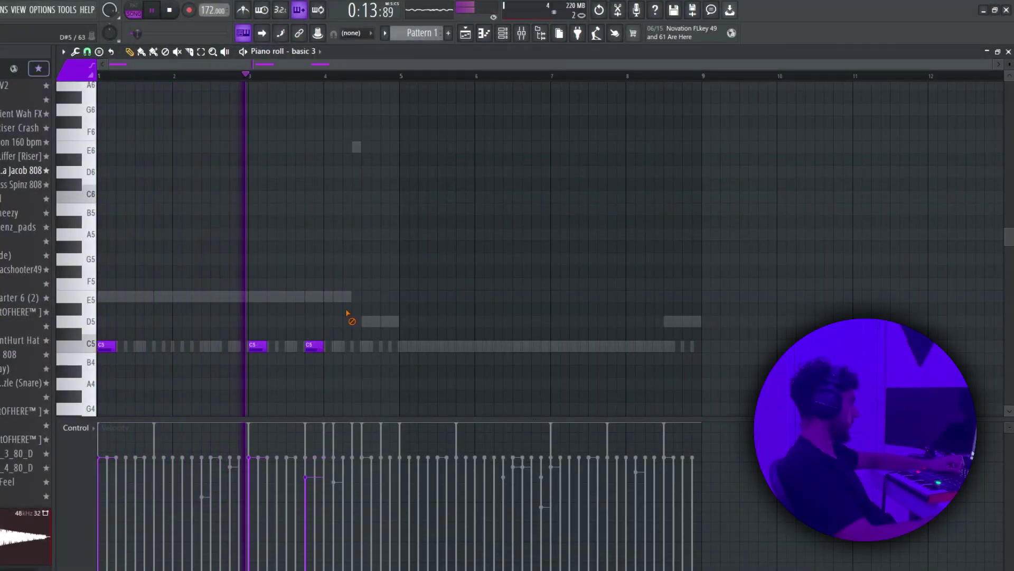
pyautogui.click(341, 345)
pyautogui.moveTo(341, 345); pyautogui.dragTo(370, 345)
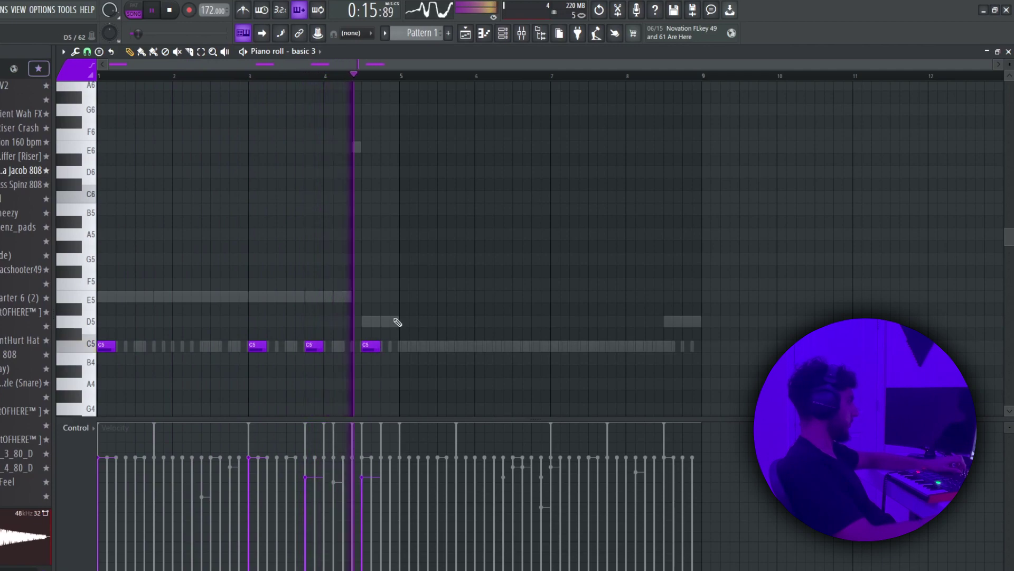
pyautogui.hotkey('ctrl', 'a')
pyautogui.hotkey('ctrl', 'b')
pyautogui.hotkey('ctrl', 'd')
# - Thin out the basic 3 part by deleting the hits at the start and near the end of bars 3 and 7
pyautogui.rightClick(315, 345)
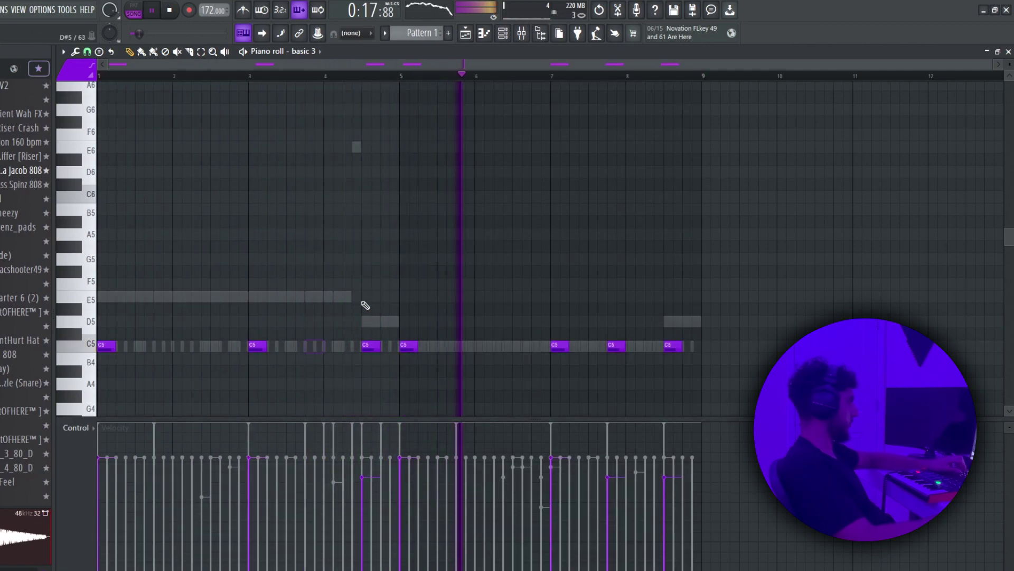
pyautogui.scroll(-3, 561, 214)
pyautogui.scroll(-1, 562, 214)
pyautogui.rightClick(615, 234)
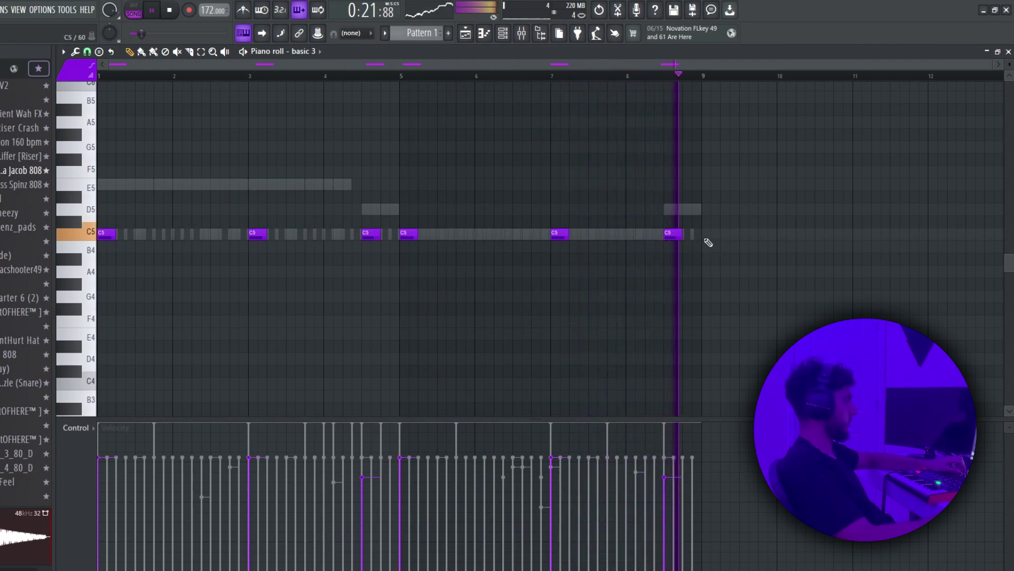
pyautogui.scroll(-2, 669, 234)
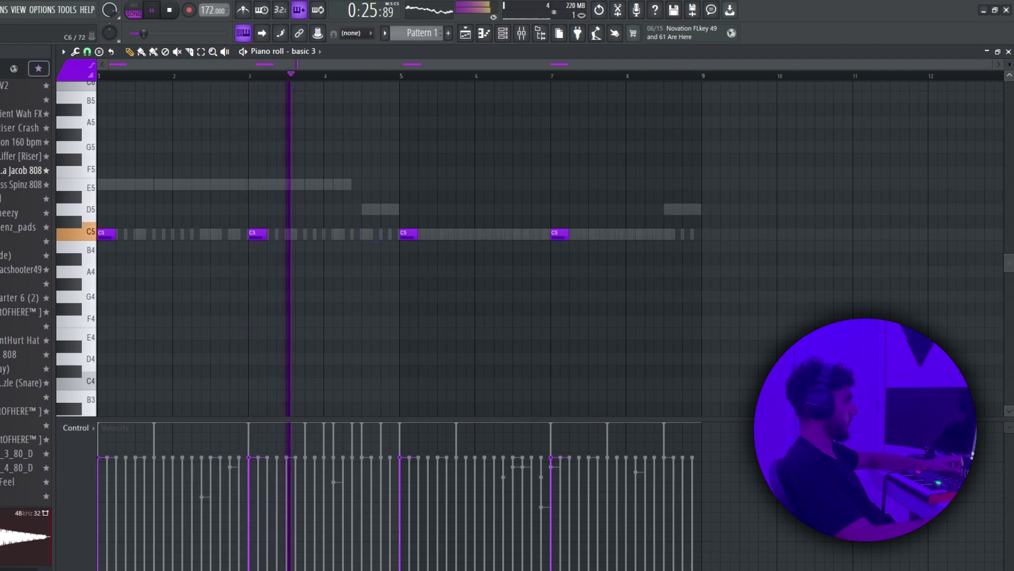
pyautogui.rightClick(258, 234)
pyautogui.rightClick(559, 234)
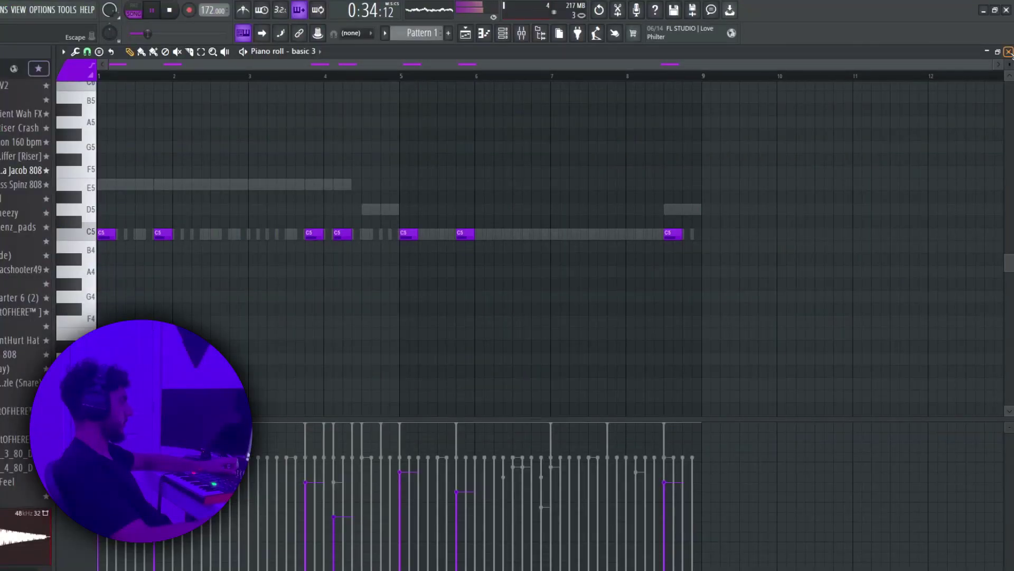
# - Return to the playlist and split Pattern 1 into separate patterns by channel
pyautogui.press('F7')
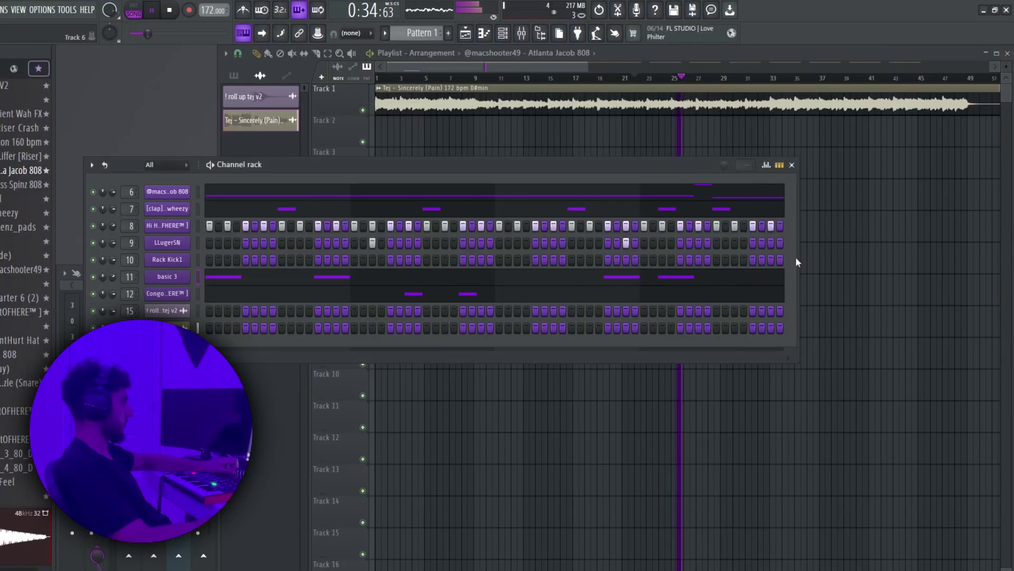
pyautogui.rightClick(809, 251)
pyautogui.scroll(-2, 634, 292)
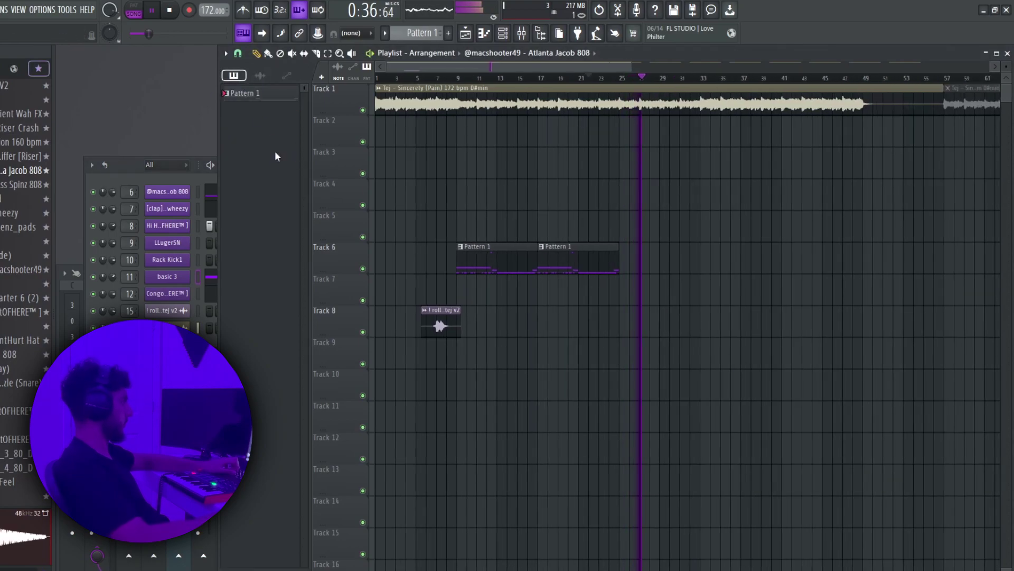
pyautogui.rightClick(257, 94)
pyautogui.click(298, 279)
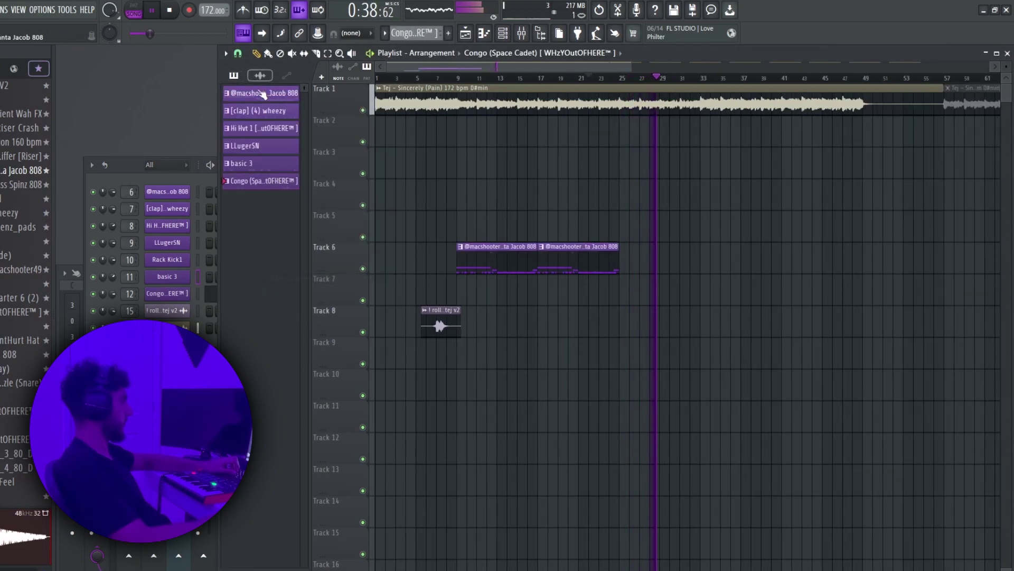
# - Place the six split patterns on Tracks 9 to 14 from bar 9, repeat them to bar 48, and delete the combined clips on Track 6
pyautogui.moveTo(343, 153); pyautogui.dragTo(467, 348)
pyautogui.hotkey('ctrl', 'b')
pyautogui.hotkey('ctrl', 'b')
pyautogui.hotkey('ctrl', 'b')
pyautogui.hotkey('ctrl', 'b')
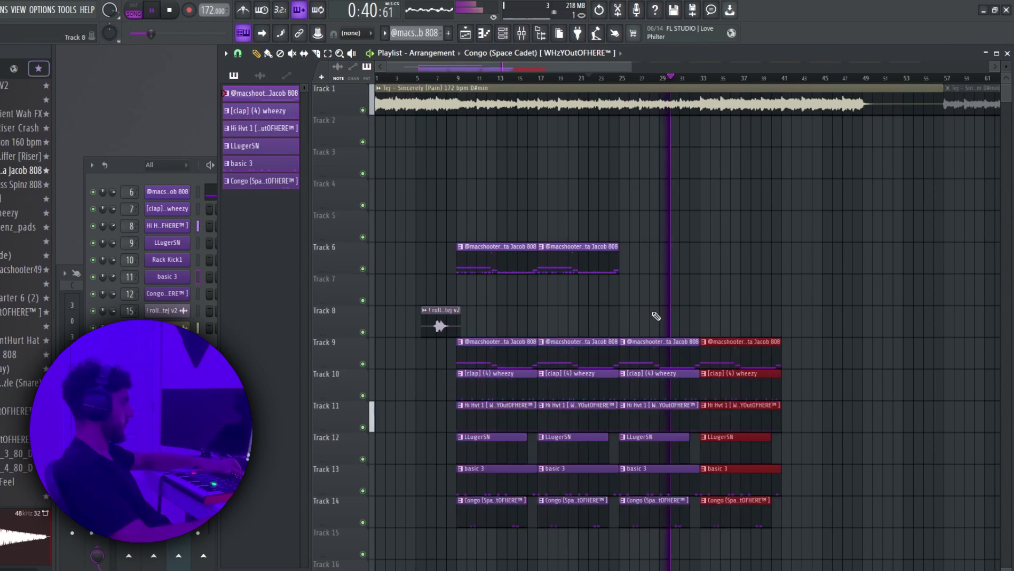
pyautogui.moveTo(669, 269); pyautogui.dragTo(466, 258)
pyautogui.press('Delete')
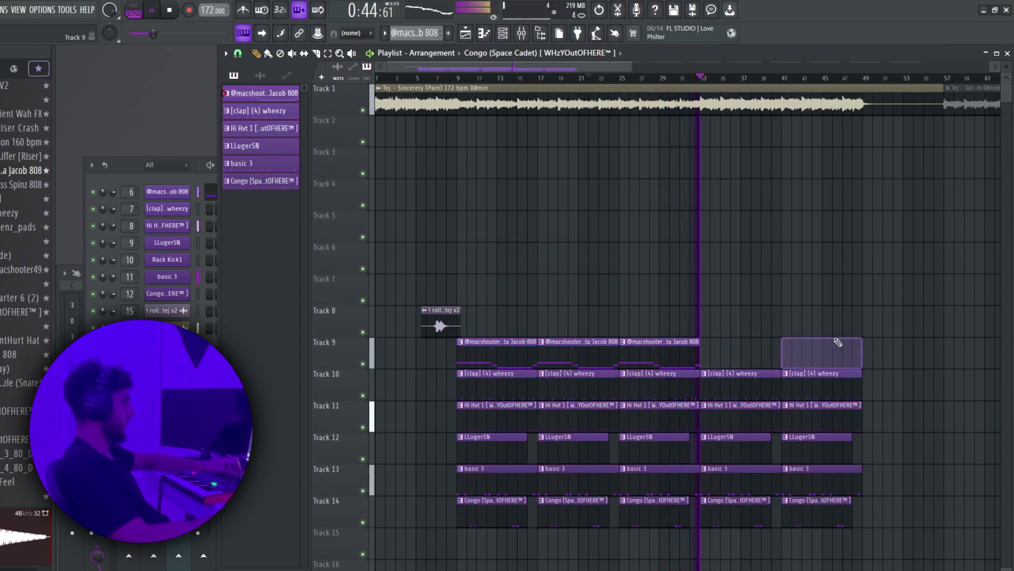
# - Move the roll up audio clip up from Track 8 and regroup the split drum pattern clips below it
pyautogui.scroll(3, 431, 241)
pyautogui.moveTo(457, 320); pyautogui.dragTo(458, 200)
pyautogui.scroll(-2, 792, 348)
pyautogui.moveTo(957, 520); pyautogui.dragTo(513, 236)
pyautogui.click(591, 206)
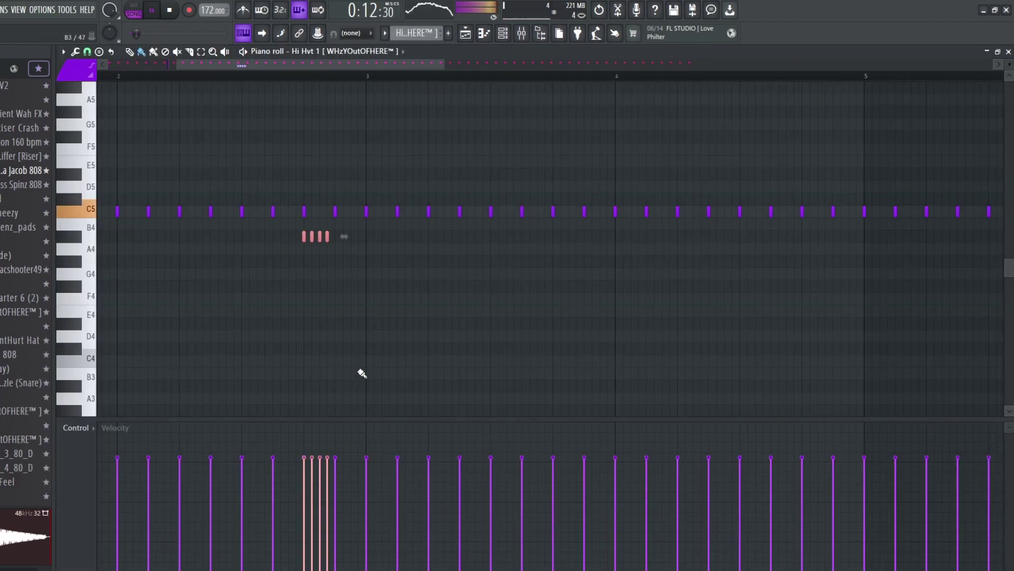
# - Lower the velocity of the four-hit hi-hat roll on the last beat of bar 2 and deselect it
pyautogui.scroll(-2, 363, 372)
pyautogui.keyDown('ctrl'); pyautogui.click(398, 297); pyautogui.keyUp('ctrl')
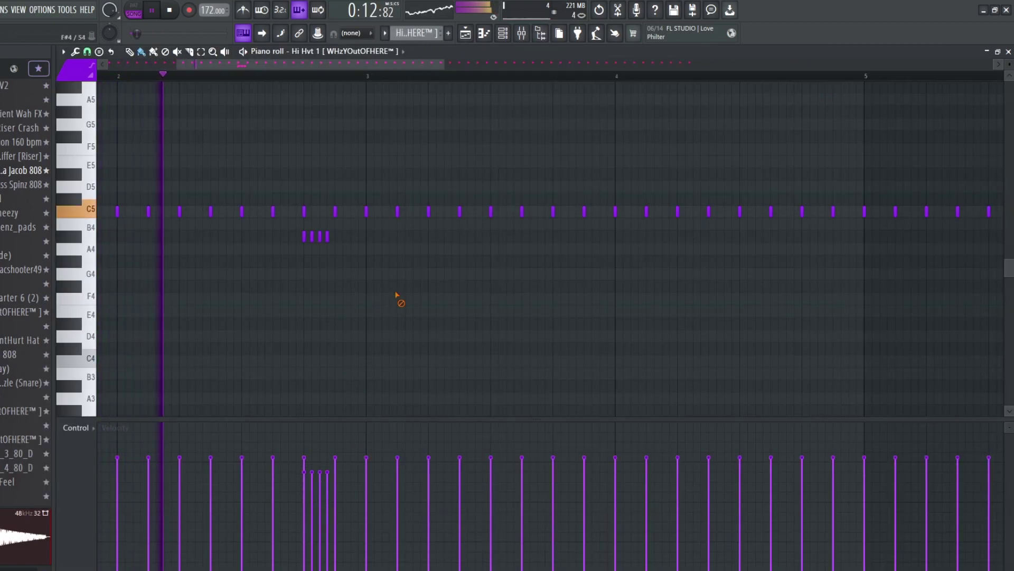
# - Set the snap to 1/6 beat and add softer triplet hi-hat hits at the end of bar 4
pyautogui.scroll(-5, 403, 251)
pyautogui.scroll(3, 550, 250)
pyautogui.scroll(2, 555, 255)
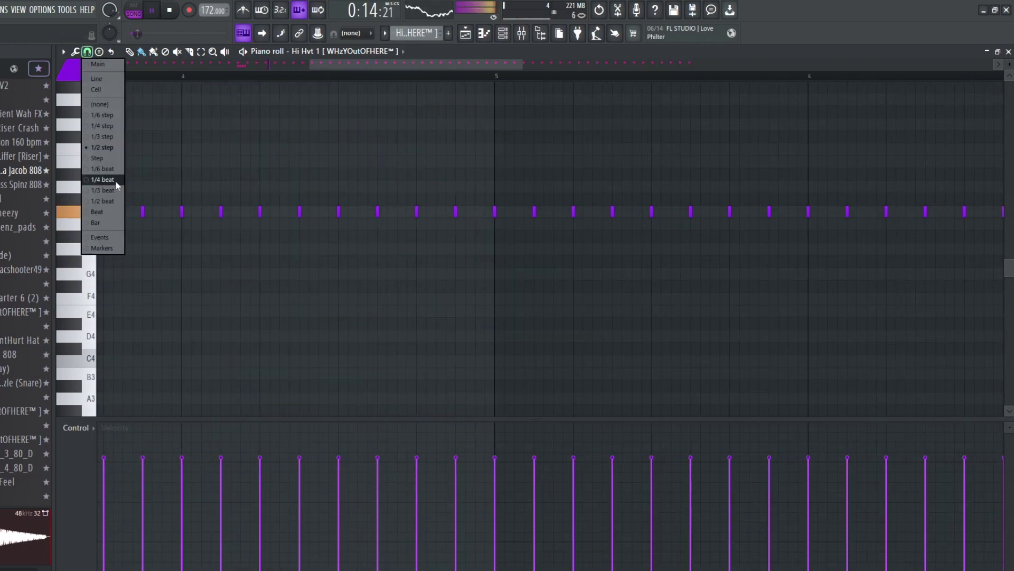
pyautogui.click(112, 169)
pyautogui.scroll(2, 489, 259)
pyautogui.moveTo(470, 212); pyautogui.dragTo(488, 212)
pyautogui.scroll(-3, 532, 255)
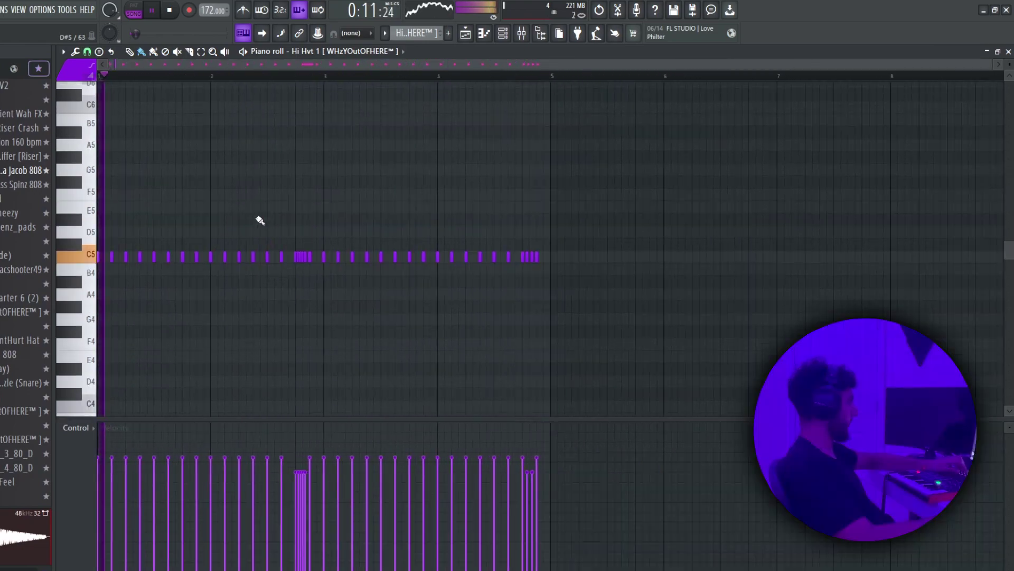
# - Reduce the velocity of the bar 2 hi-hat roll further, below that of the bar 4 triplet hits
pyautogui.scroll(3, 306, 256)
pyautogui.scroll(-4, 335, 227)
pyautogui.scroll(-3, 482, 164)
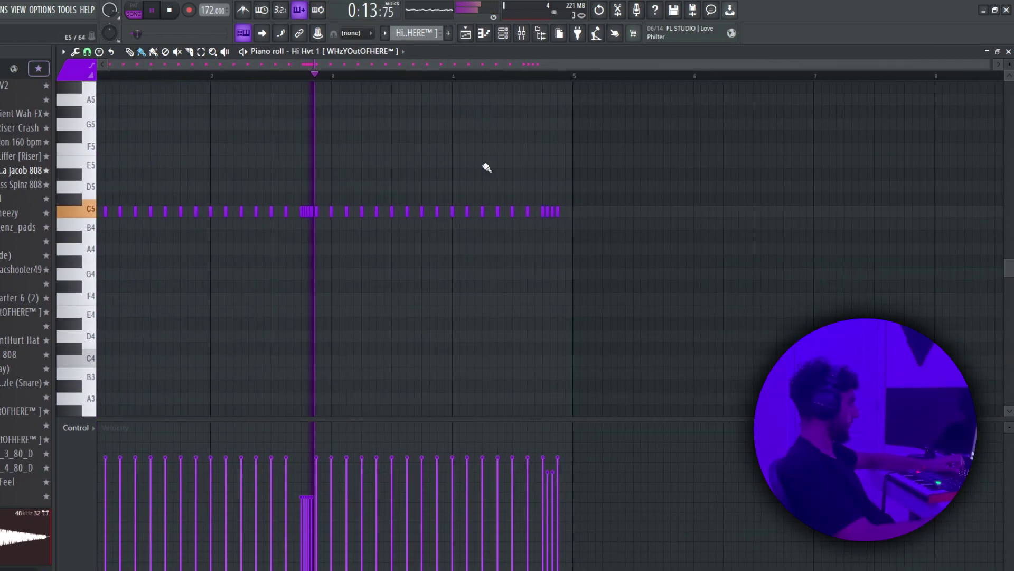
# - Set the snap back to Line and duplicate the four-bar hi-hat pattern into bars 5 to 8
pyautogui.click(87, 51)
pyautogui.click(109, 78)
pyautogui.hotkey('ctrl', 'a')
pyautogui.hotkey('ctrl', 'b')
pyautogui.hotkey('ctrl', 'd')
pyautogui.scroll(-2, 845, 183)
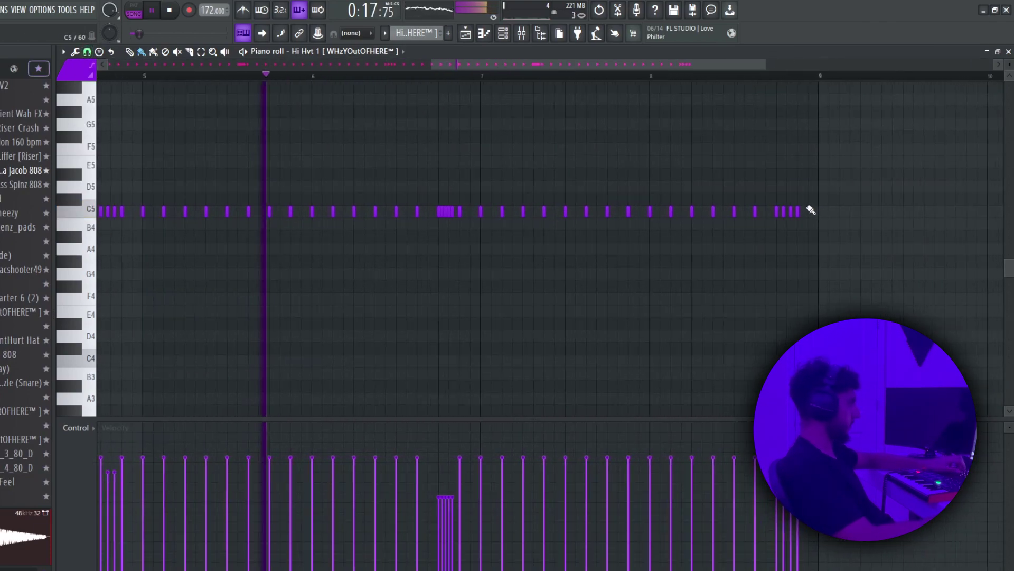
# - Move the two softer triplet hi-hat hits to the middle of bar 4
pyautogui.scroll(2, 800, 214)
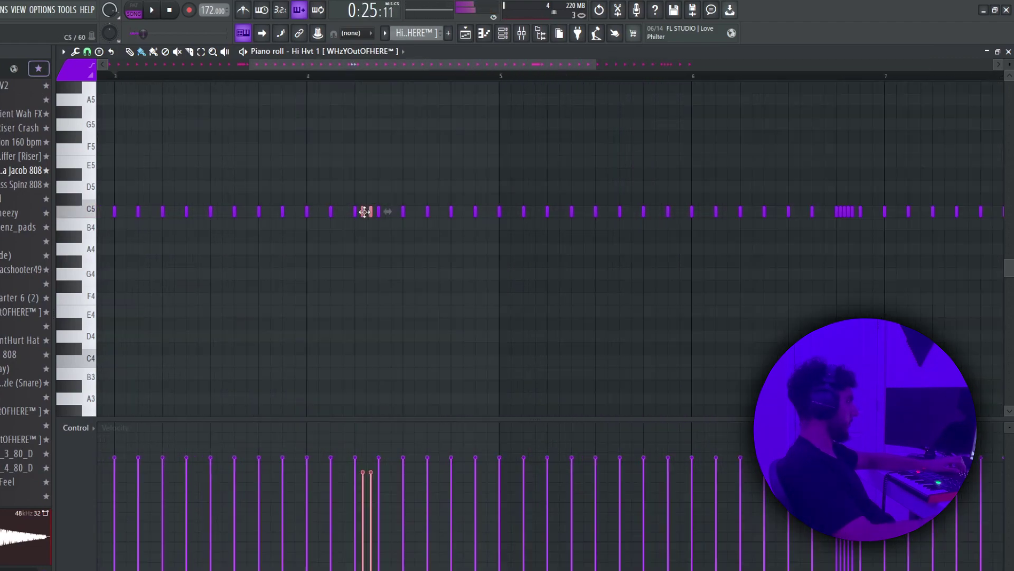
pyautogui.press('space')
pyautogui.moveTo(365, 211); pyautogui.dragTo(417, 211)
pyautogui.scroll(-2, 542, 282)
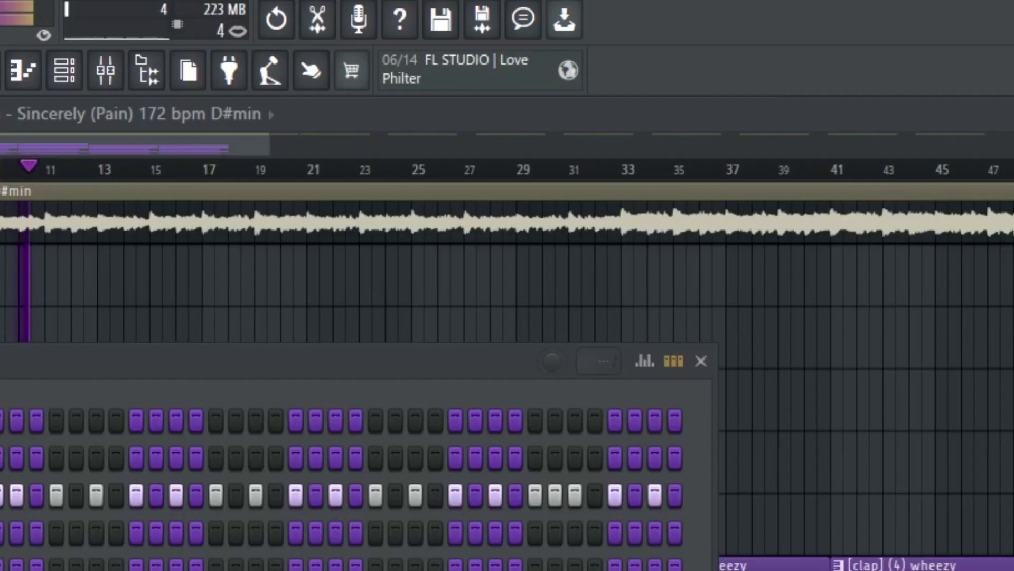
# - Add Patcher to the Hi hat mixer track with the 1K AutoPan preset, then close its window
pyautogui.click(867, 305)
pyautogui.moveTo(887, 319)
pyautogui.click(531, 40)
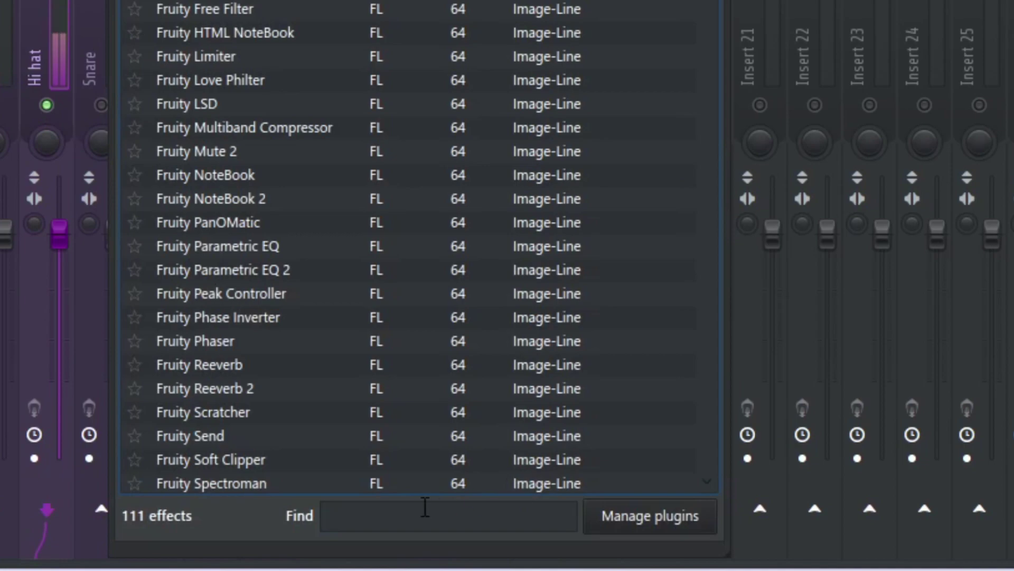
pyautogui.write('patch')
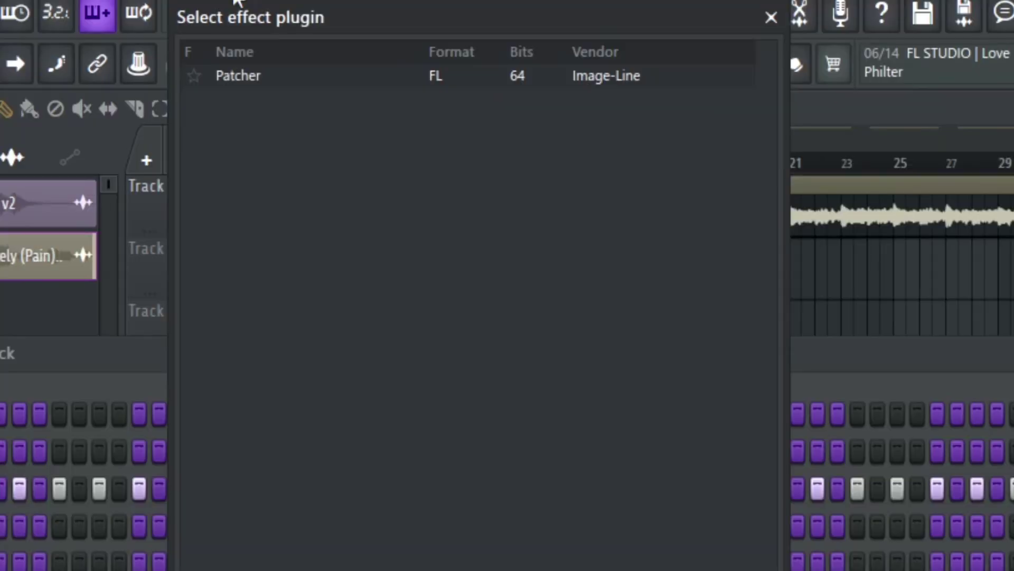
pyautogui.click(273, 77)
pyautogui.doubleClick(275, 78)
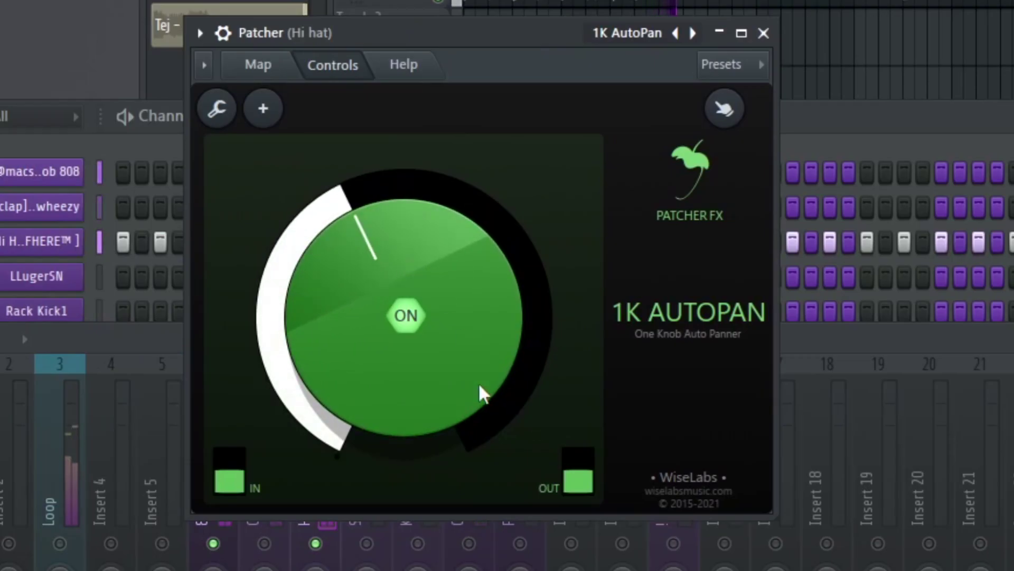
pyautogui.click(763, 32)
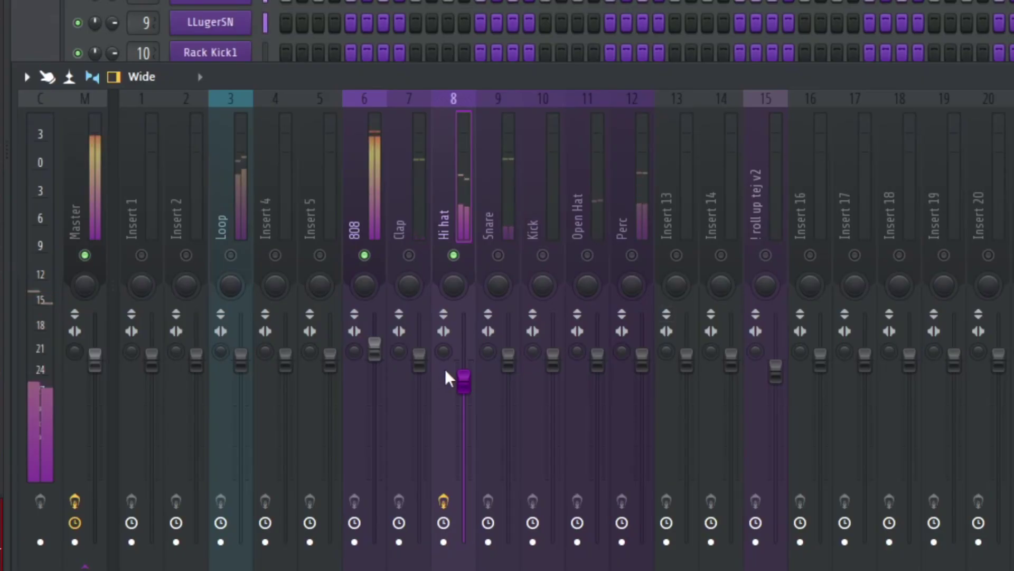
# - Unmute and balance the remaining mixer tracks, panning Snare right and Open Hat slightly left, and lower the Loop volume
pyautogui.click(422, 253)
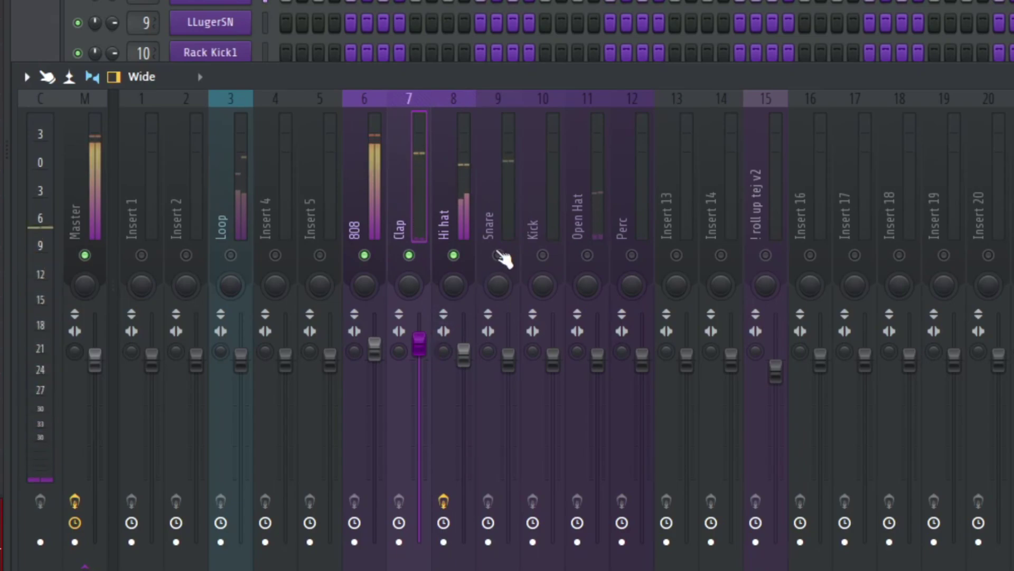
pyautogui.moveTo(499, 287); pyautogui.dragTo(513, 302)
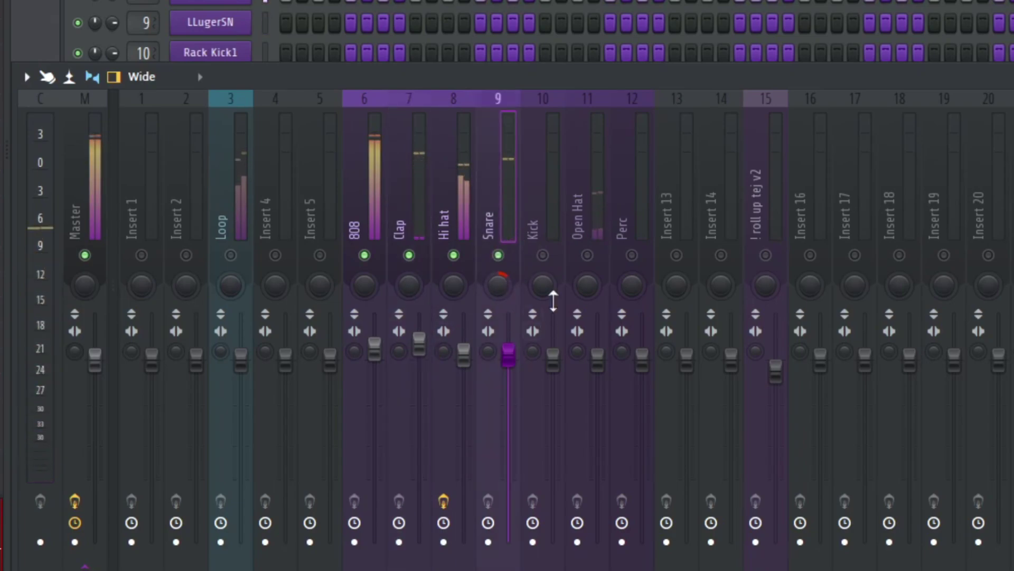
pyautogui.click(588, 256)
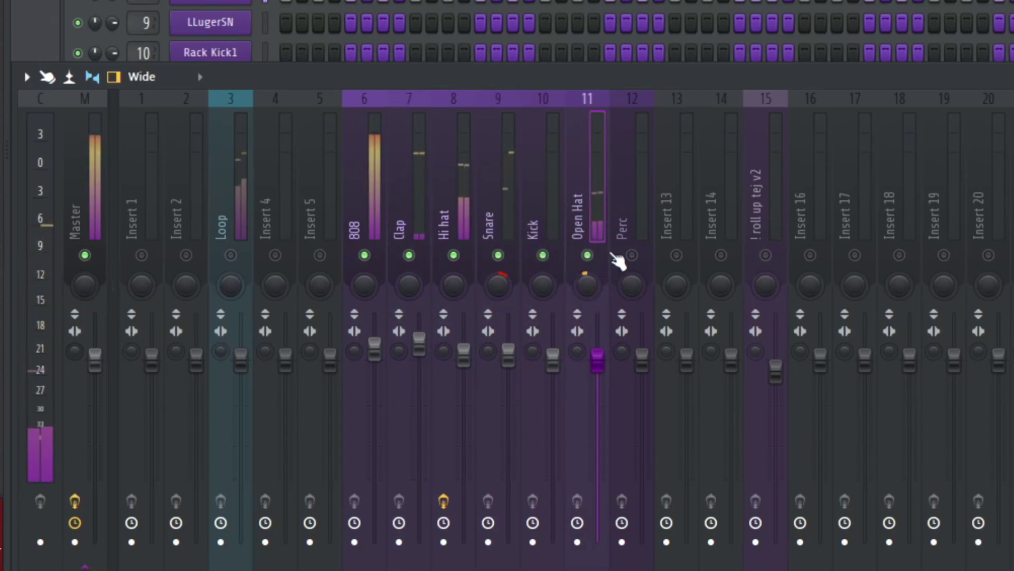
pyautogui.rightClick(631, 256)
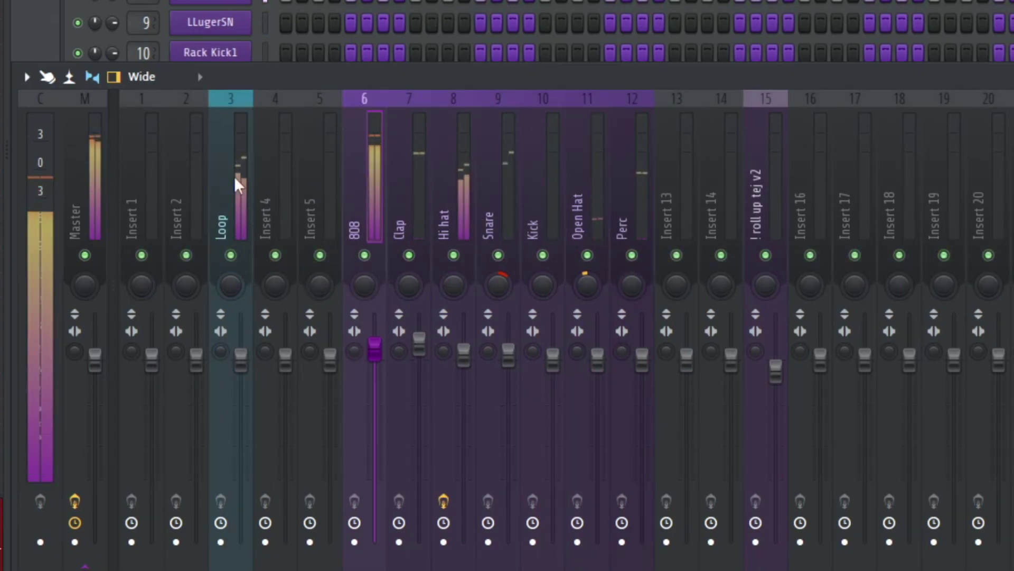
pyautogui.click(232, 222)
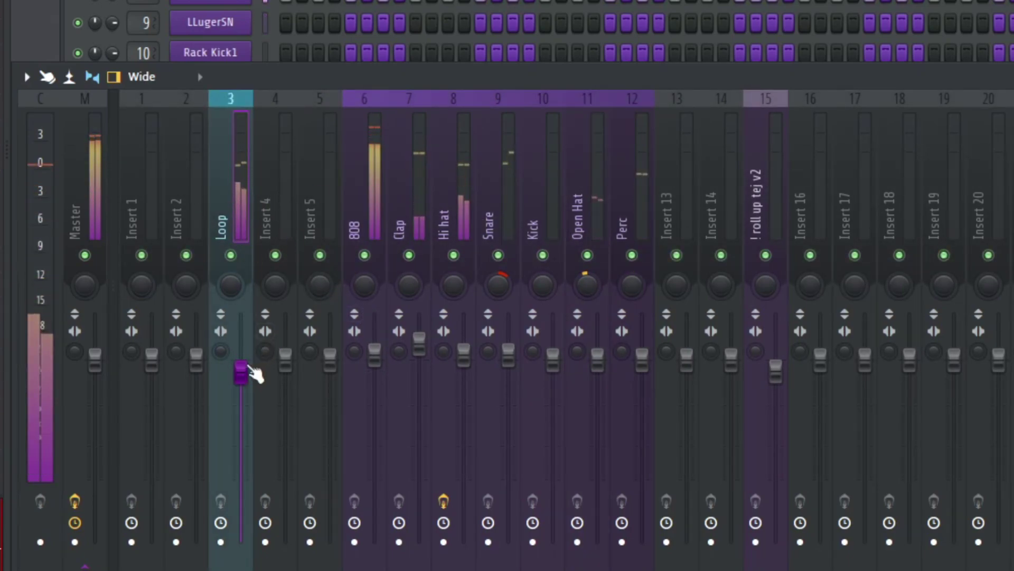
# - Examine the Master track's Fruity parametric EQ, soft clipper, Multiband Compressor and Limiter
pyautogui.click(95, 176)
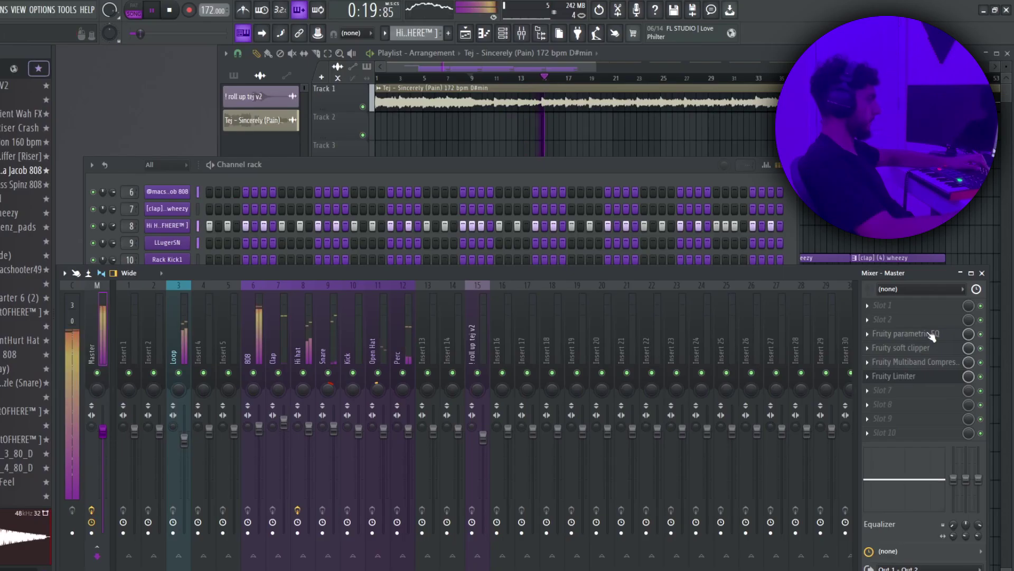
pyautogui.click(931, 335)
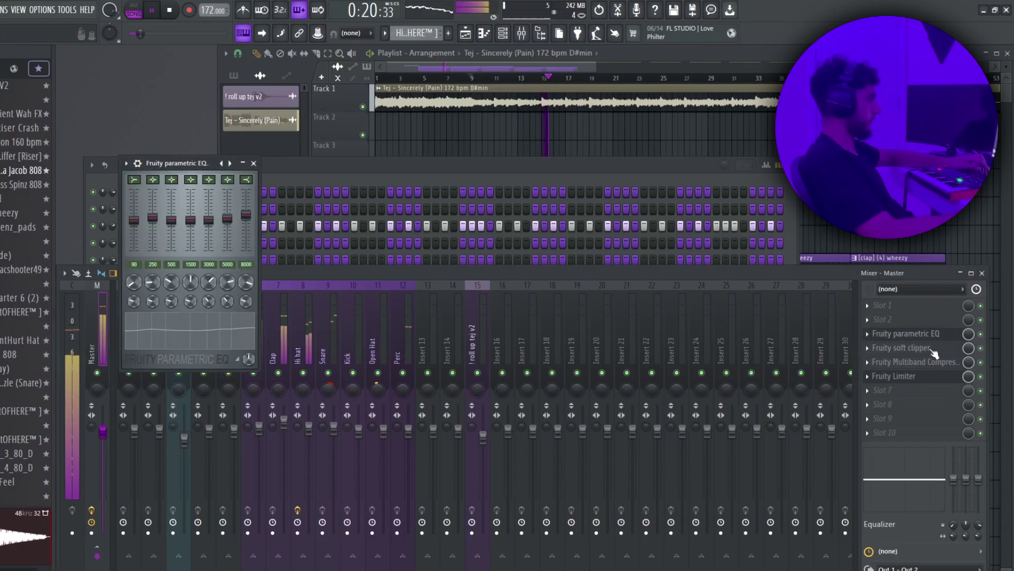
pyautogui.click(932, 348)
pyautogui.click(934, 363)
pyautogui.click(926, 377)
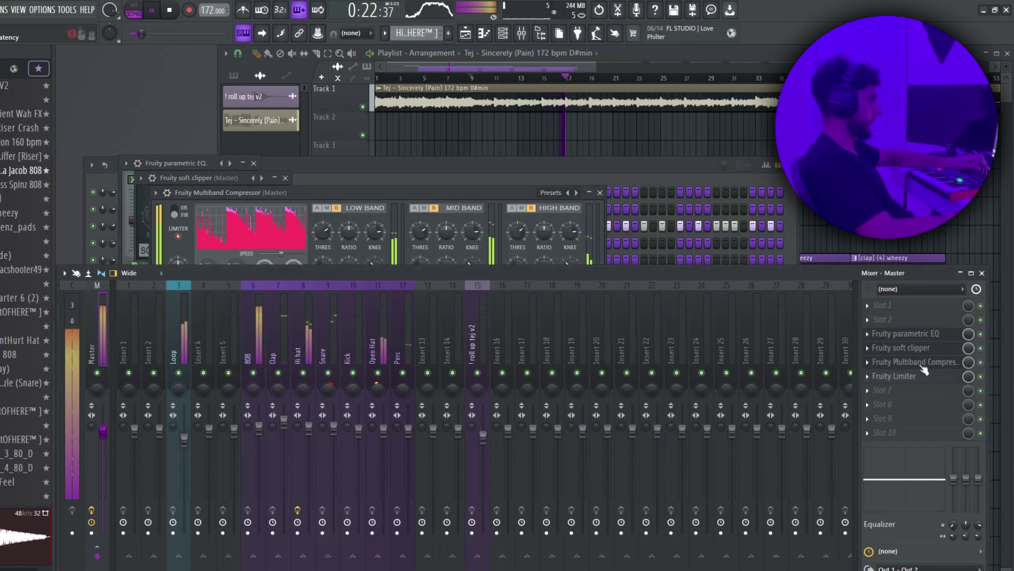
pyautogui.click(922, 365)
pyautogui.click(922, 365)
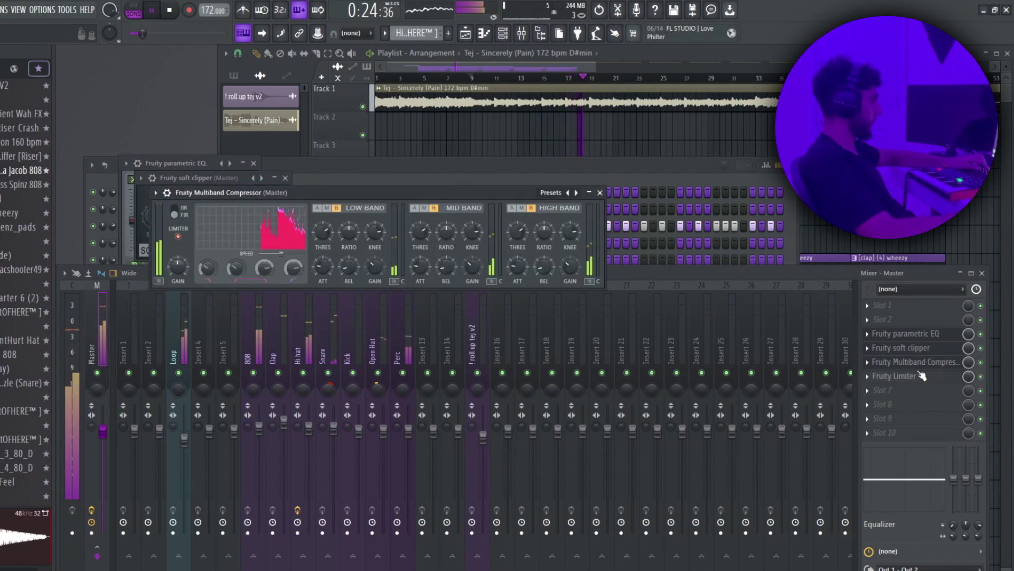
pyautogui.click(922, 376)
pyautogui.moveTo(415, 267); pyautogui.dragTo(371, 235)
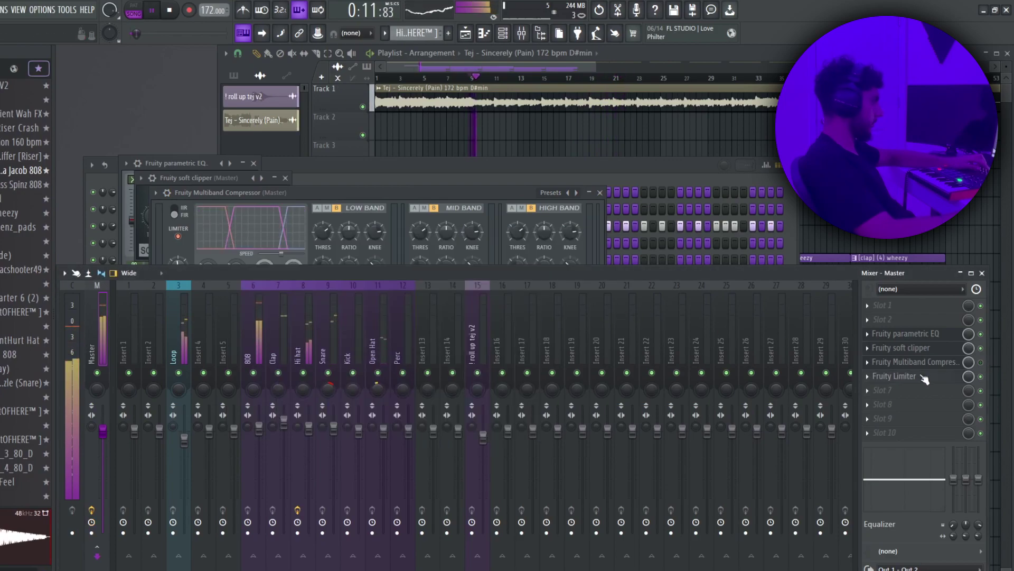
# - Reset the gain in the Master's Fruity Limiter, re-enable the Fruity Multiband Compressor, and close the limiter
pyautogui.click(922, 376)
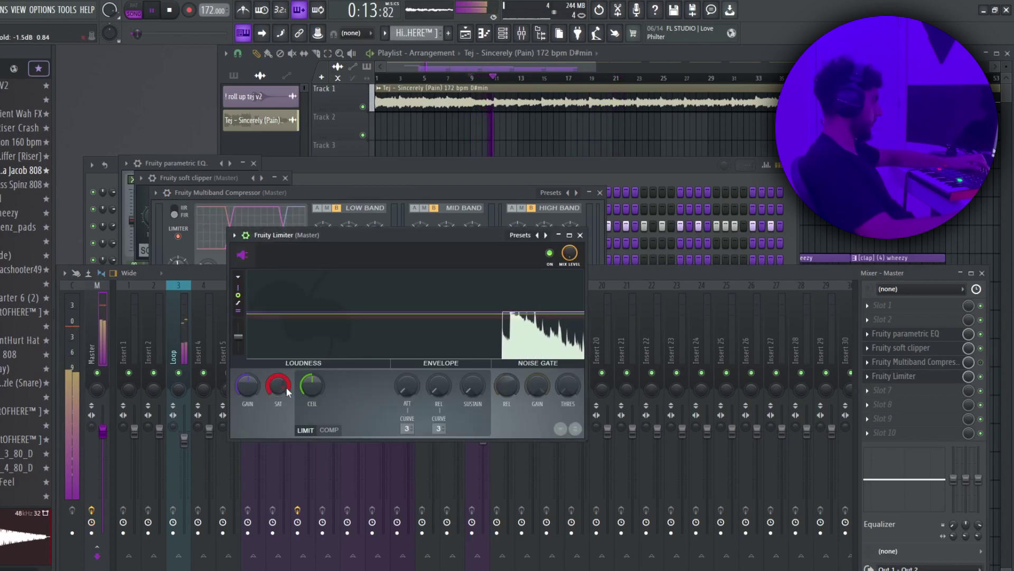
pyautogui.rightClick(250, 389)
pyautogui.click(252, 388)
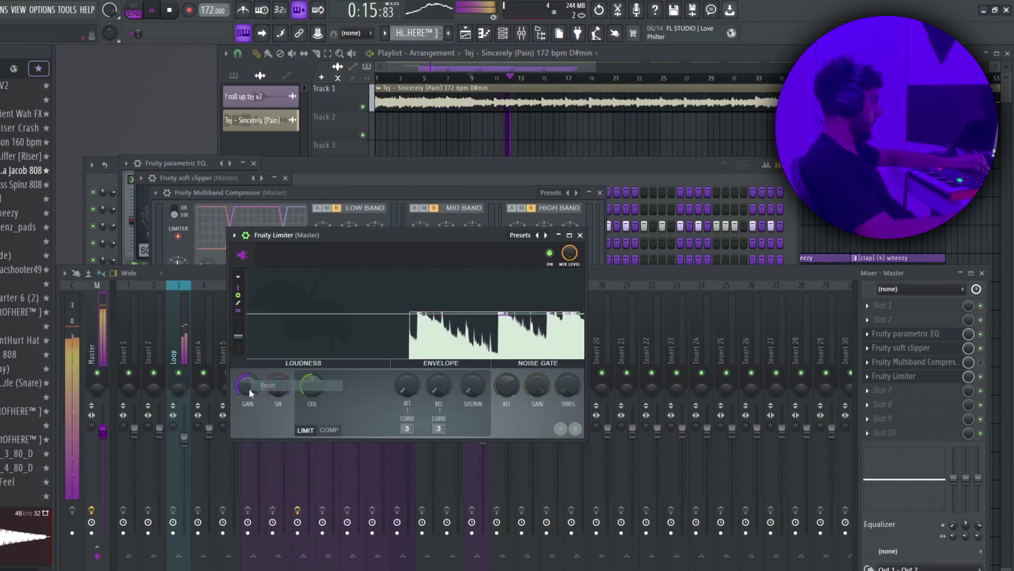
pyautogui.click(981, 362)
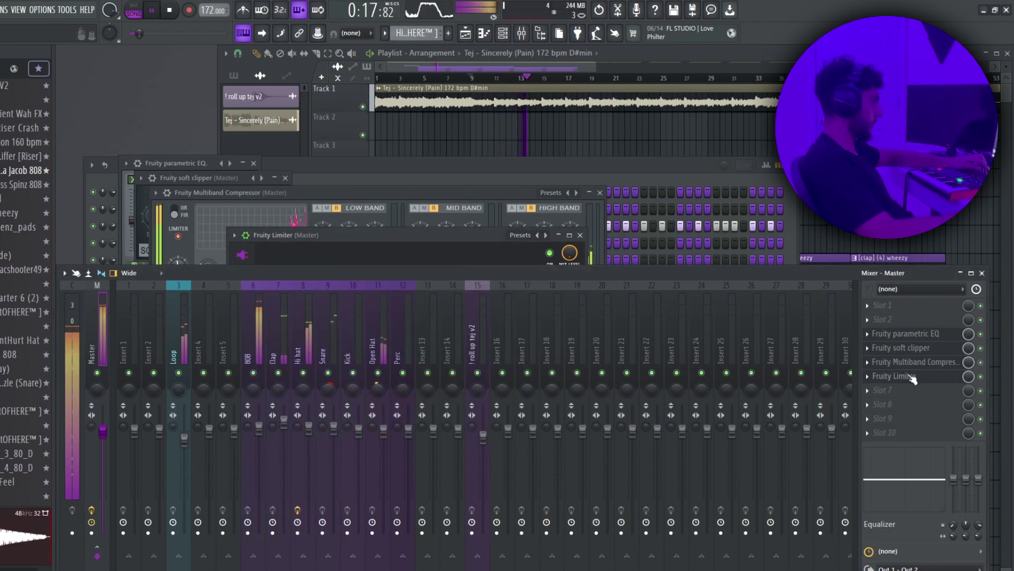
pyautogui.click(911, 377)
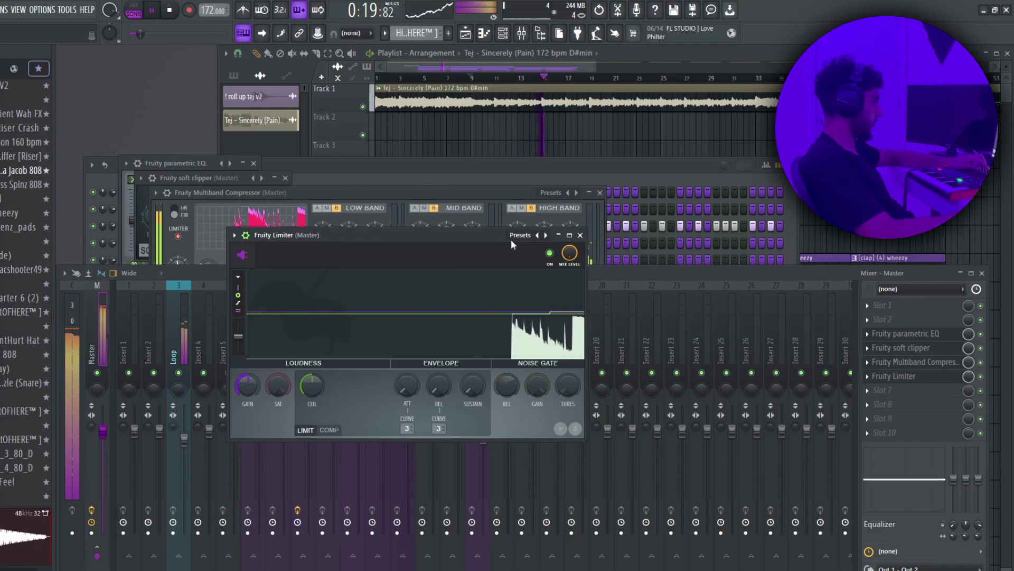
pyautogui.click(581, 235)
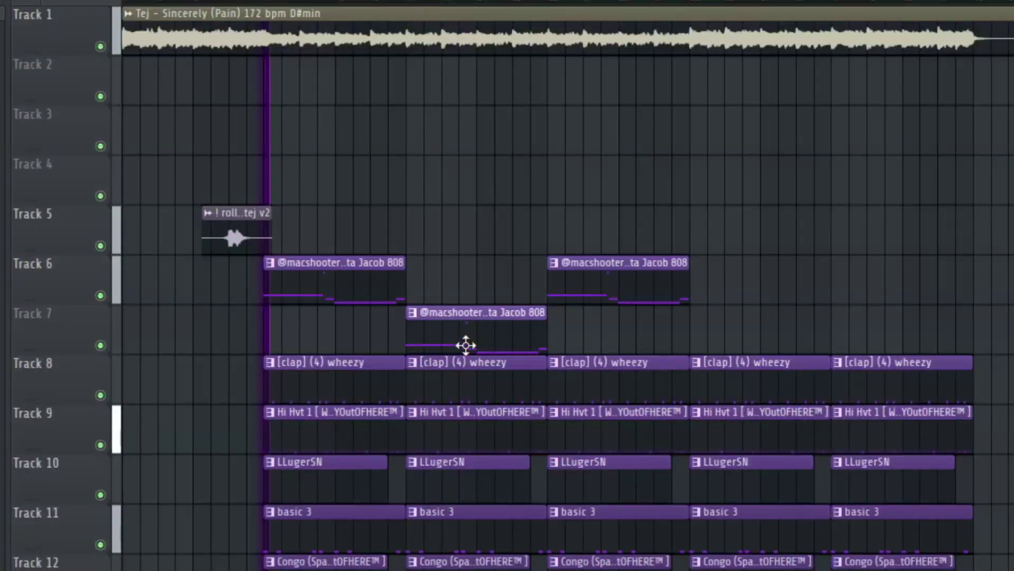
# - Make the 808 clip at bar 17 on Track 7 unique and open it in the piano roll
pyautogui.rightClick(413, 315)
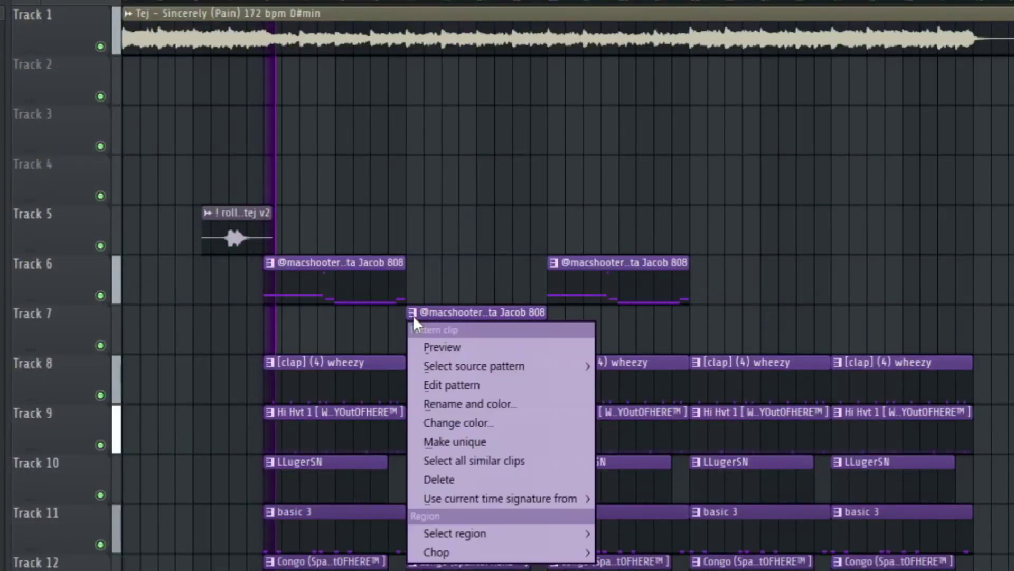
pyautogui.click(464, 442)
pyautogui.doubleClick(475, 326)
# - Lengthen the 808's D5 note in bar 4 so it reaches the start of bar 5
pyautogui.scroll(1, 389, 78)
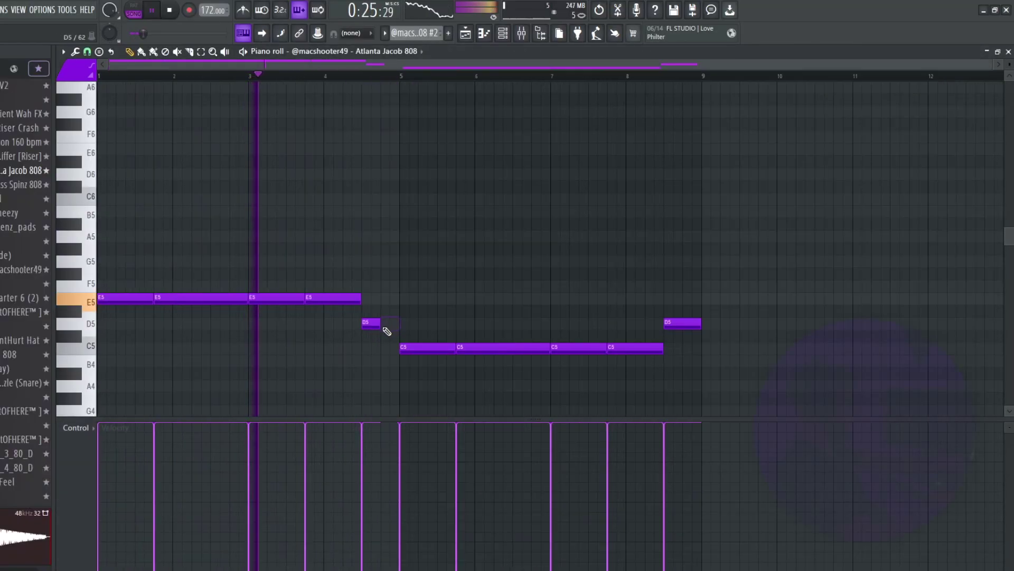
pyautogui.moveTo(381, 325); pyautogui.dragTo(397, 325)
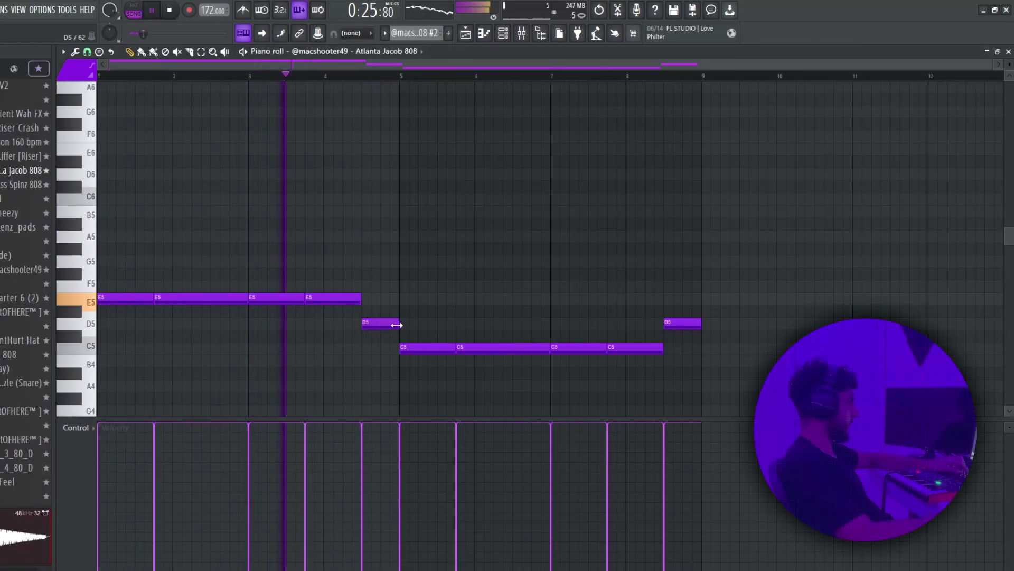
pyautogui.scroll(-1, 491, 285)
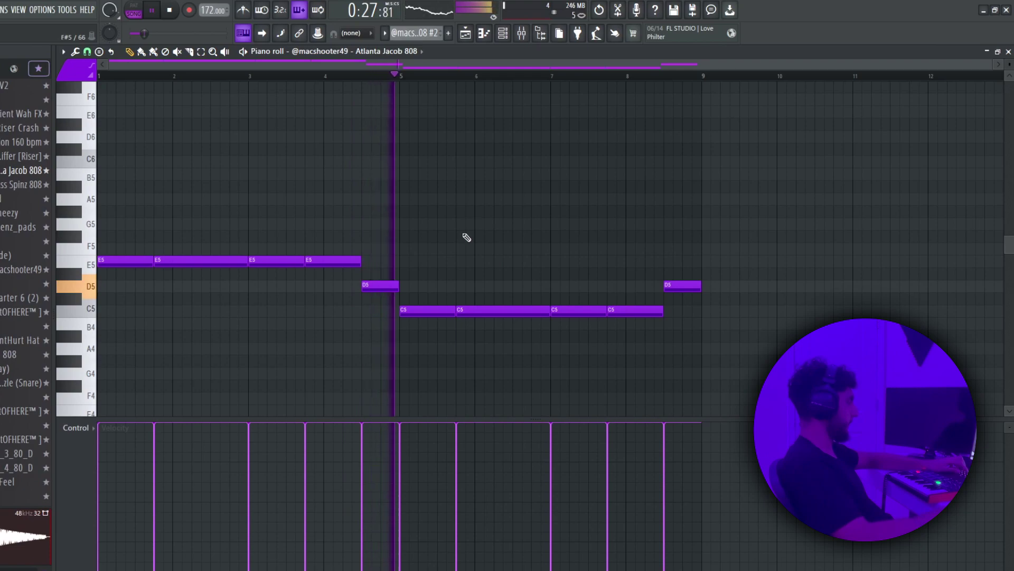
# - Replace the 808 ending in bar 8 with short C6, C5, D5, D6 and D5 notes, and close the piano roll
pyautogui.scroll(-1, 496, 219)
pyautogui.rightClick(674, 252)
pyautogui.scroll(1, 663, 247)
pyautogui.scroll(-1, 669, 249)
pyautogui.keyDown('ctrl'); pyautogui.scroll(1, 687, 250); pyautogui.keyUp('ctrl')
pyautogui.scroll(3, 697, 251)
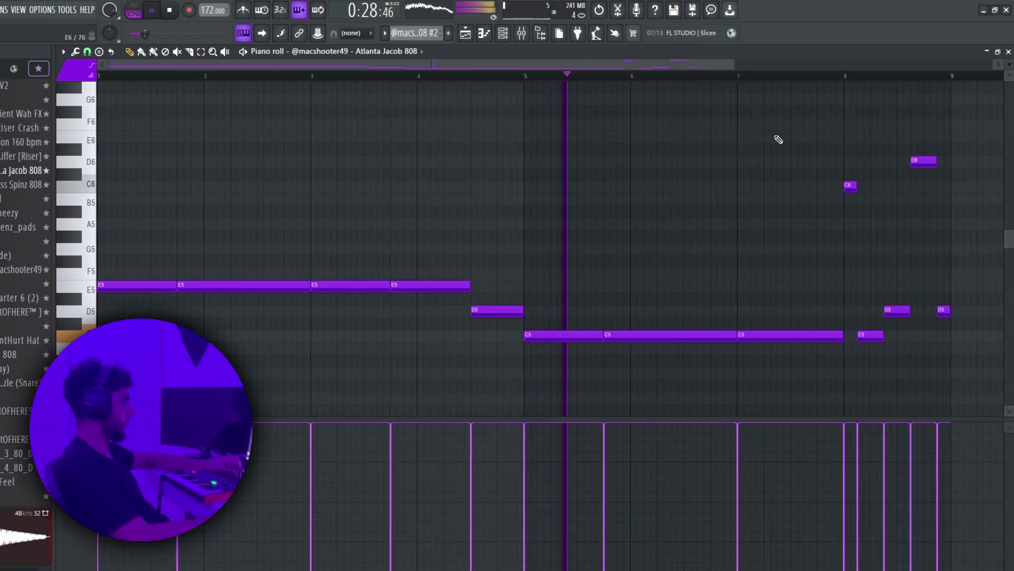
pyautogui.keyDown('ctrl'); pyautogui.scroll(-1, 776, 136); pyautogui.keyUp('ctrl')
pyautogui.moveTo(661, 67); pyautogui.dragTo(694, 63)
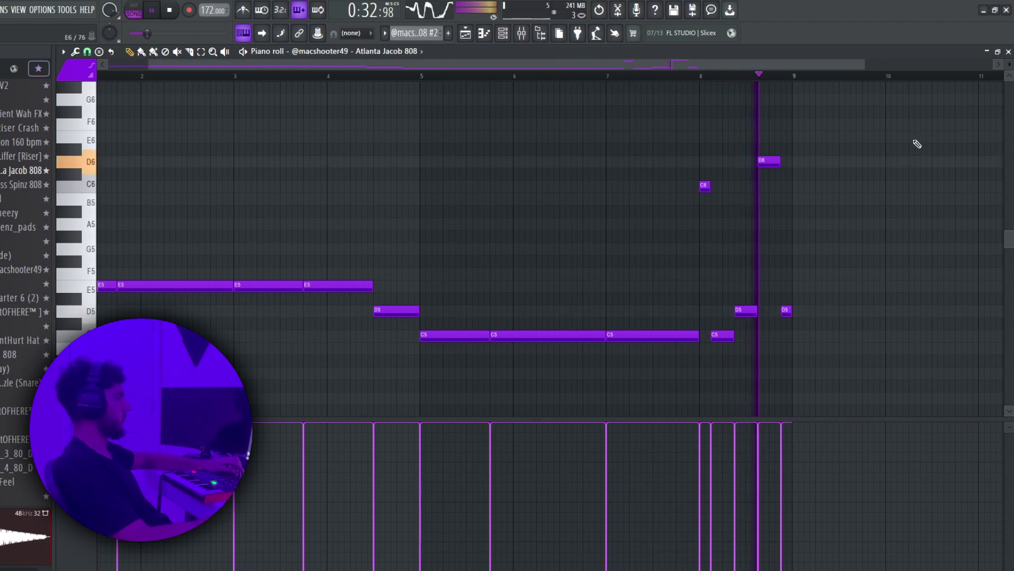
pyautogui.click(1009, 52)
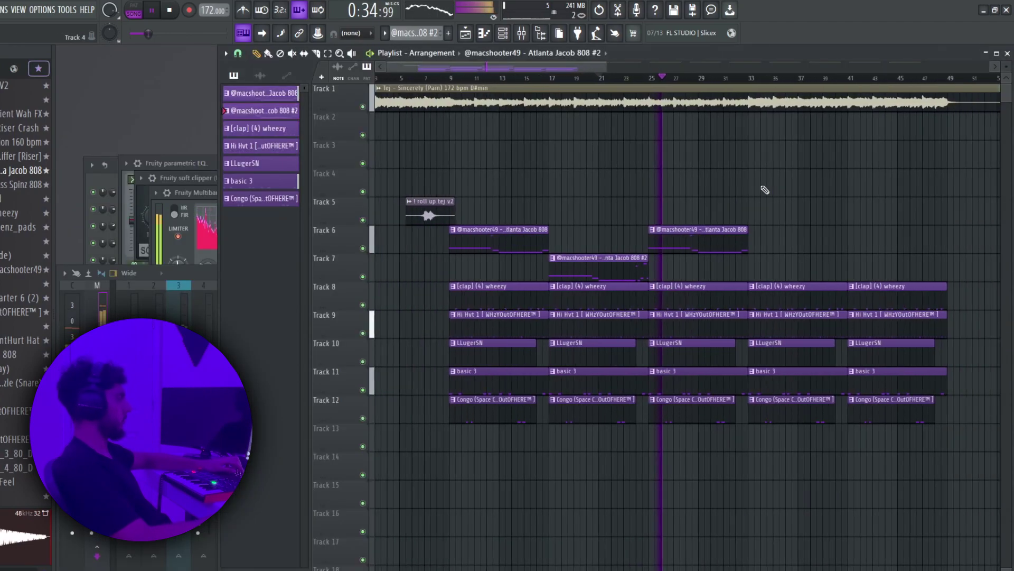
# - Thin out the arrangement by deleting basic 3 at bars 17 and 25, Congo at bar 25, and LLugerSN at bar 33
pyautogui.rightClick(601, 376)
pyautogui.rightClick(696, 421)
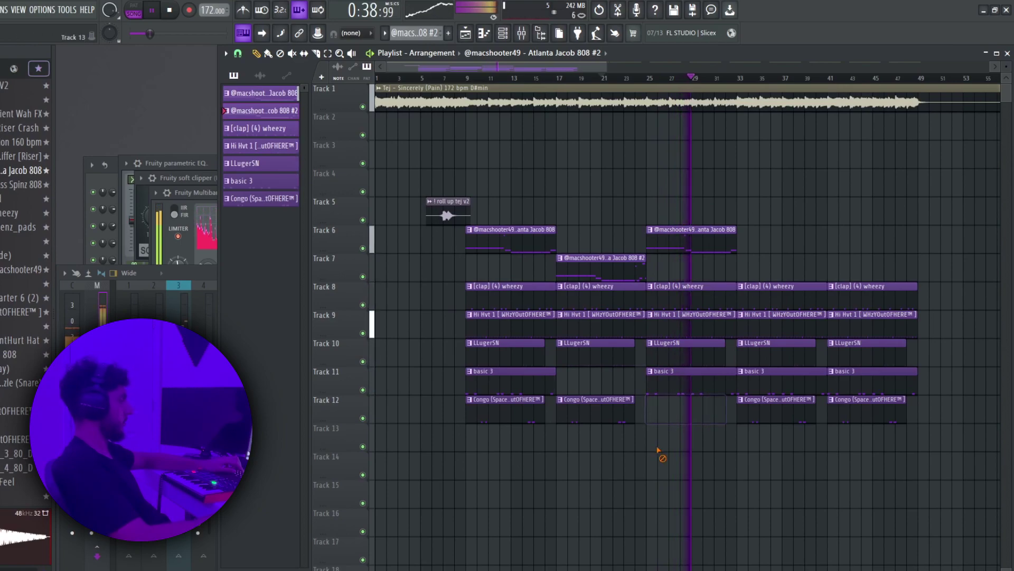
pyautogui.hotkey('ctrl', 'z')
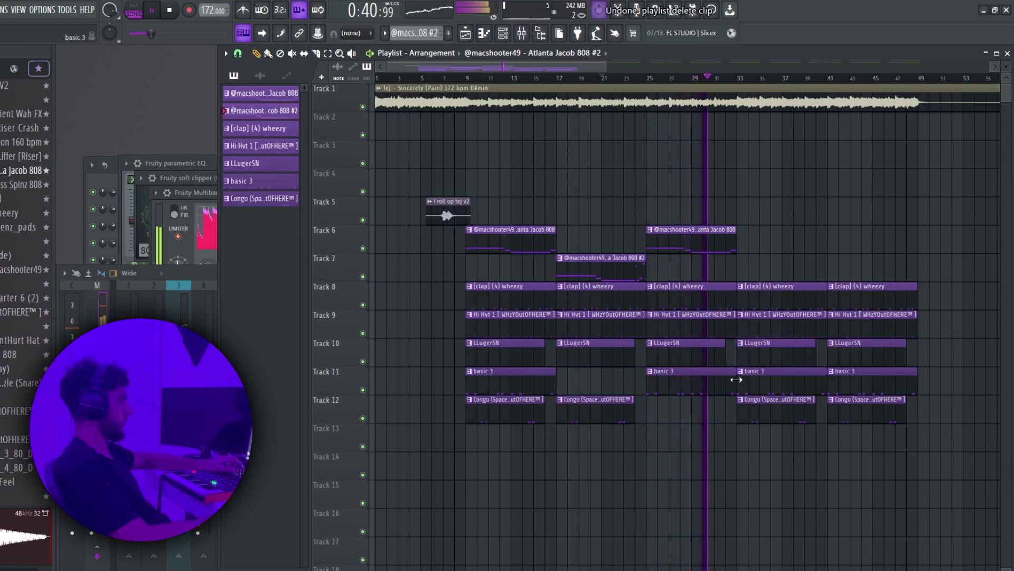
pyautogui.rightClick(764, 355)
pyautogui.rightClick(729, 389)
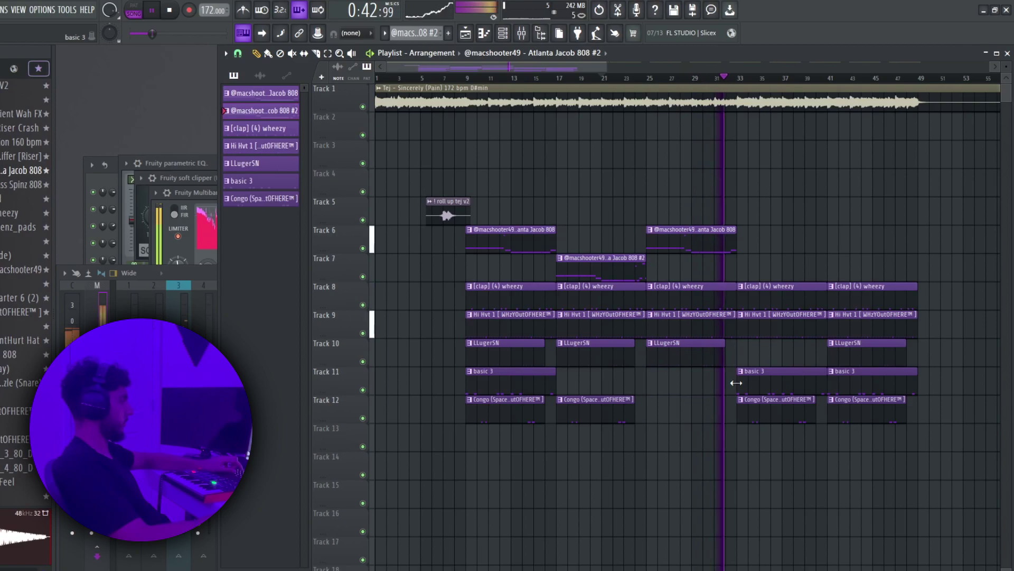